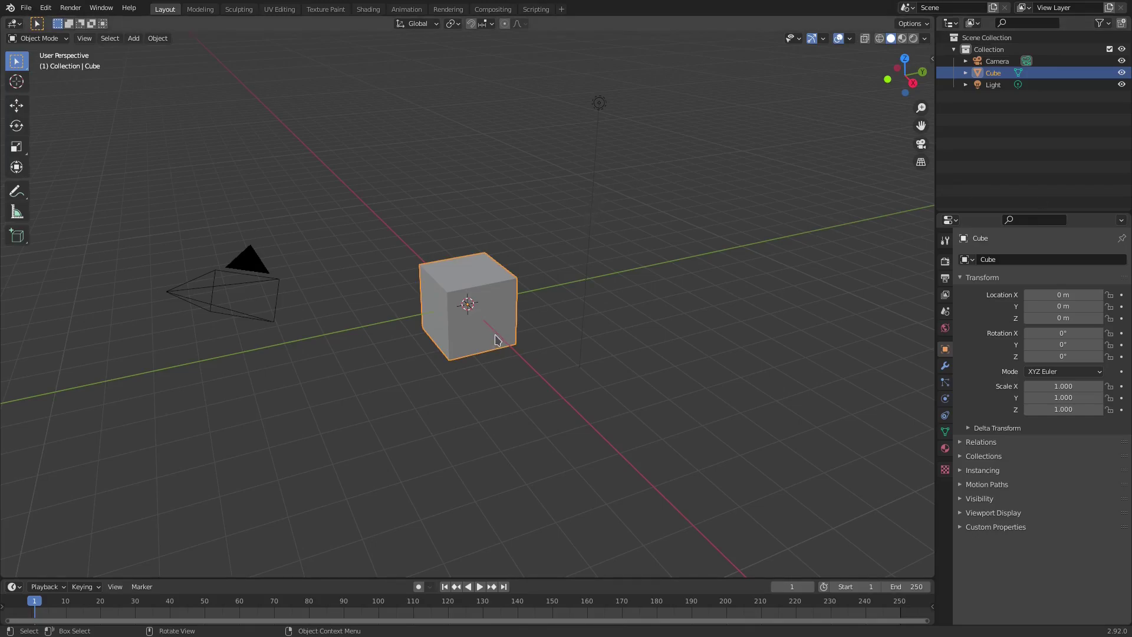
{"action": "scroll", "coordinate": [498, 313], "scroll_direction": "up", "scroll_amount": 3}
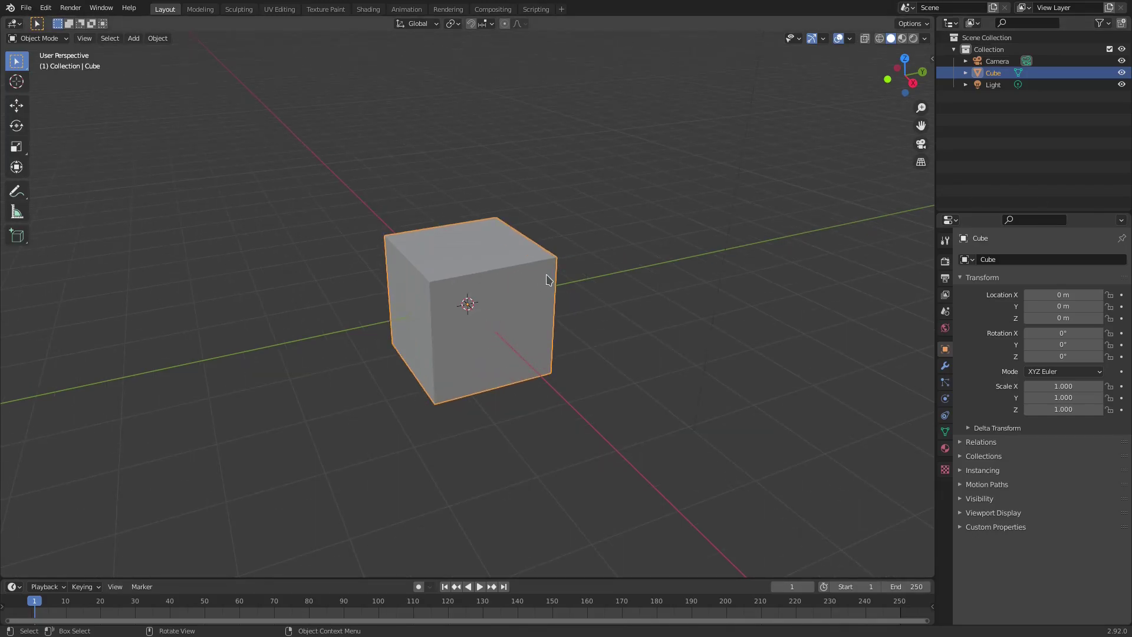
Scale the cube along Z into a 3.417-tall box and enter Edit Mode.
{"action": "key", "text": "s"}
{"action": "key", "text": "z"}
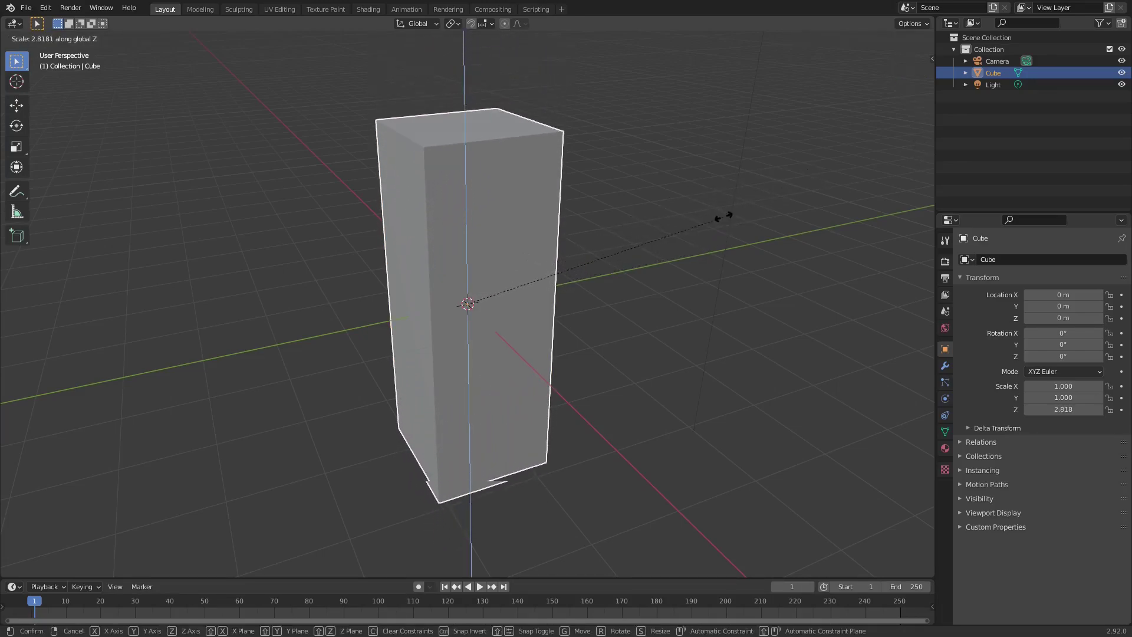
{"action": "left_click", "coordinate": [769, 155]}
{"action": "middle_click_drag", "start_coordinate": [571, 242], "coordinate": [717, 237]}
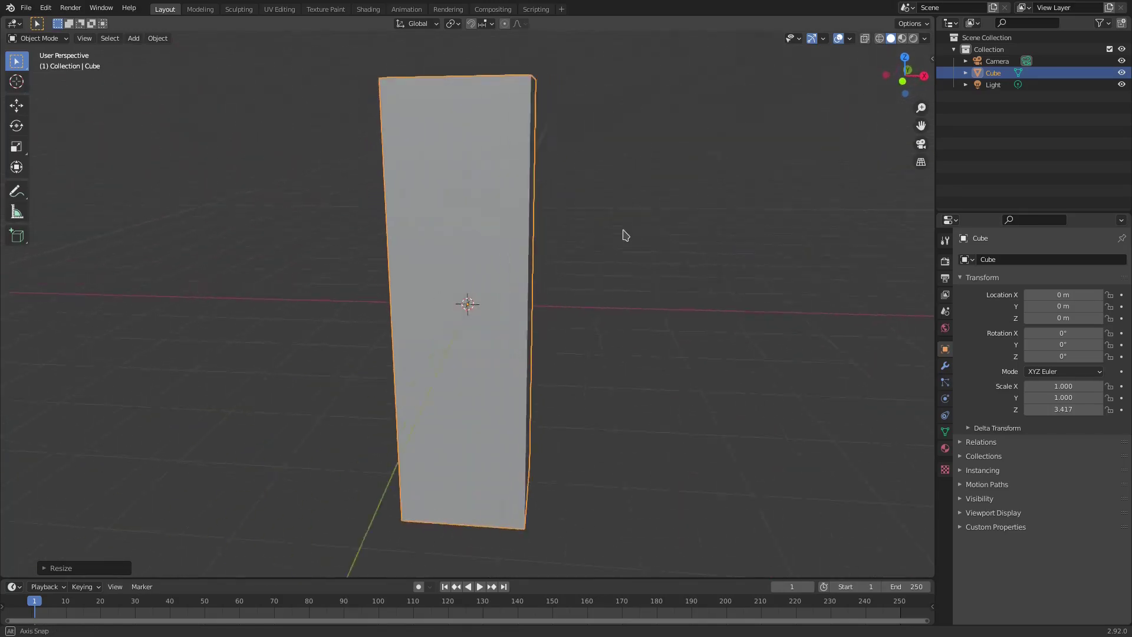
{"action": "scroll", "coordinate": [677, 271], "scroll_direction": "down", "scroll_amount": 3}
{"action": "scroll", "coordinate": [650, 271], "scroll_direction": "down", "scroll_amount": 2}
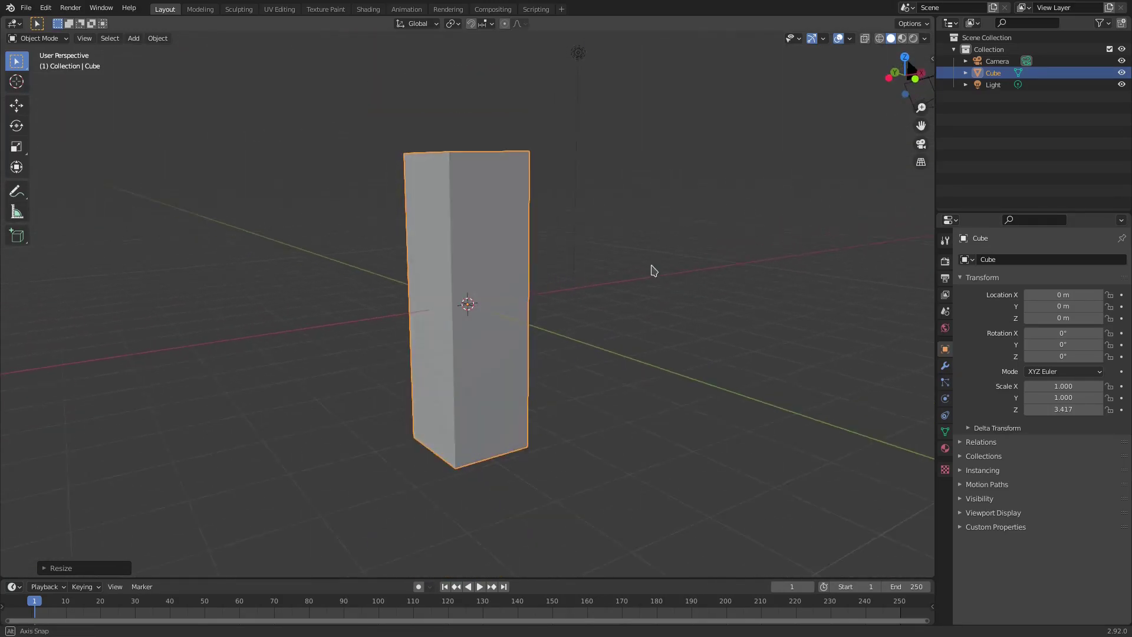
{"action": "mouse_move", "coordinate": [649, 270]}
{"action": "middle_mouse_down"}
{"action": "mouse_move", "coordinate": [628, 270]}
{"action": "mouse_move", "coordinate": [556, 169]}
{"action": "mouse_move", "coordinate": [525, 222]}
{"action": "mouse_move", "coordinate": [492, 425]}
{"action": "mouse_move", "coordinate": [444, 406]}
{"action": "mouse_move", "coordinate": [515, 387]}
{"action": "middle_mouse_up"}
{"action": "key", "text": "Tab"}
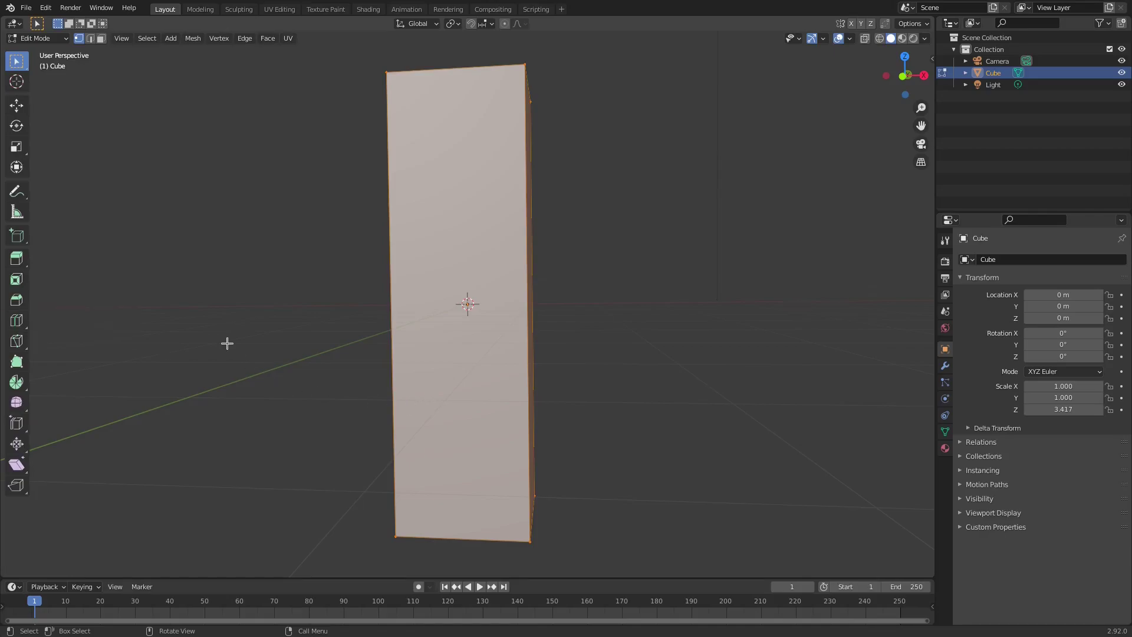
Try tools from the Shift+Space toolbar popup, settling on Loop Cut with a single cut.
{"action": "key", "text": "shift+space"}
{"action": "key", "text": "ctrl+e"}
{"action": "key", "text": "shift+space"}
{"action": "key", "text": "ctrl+r"}
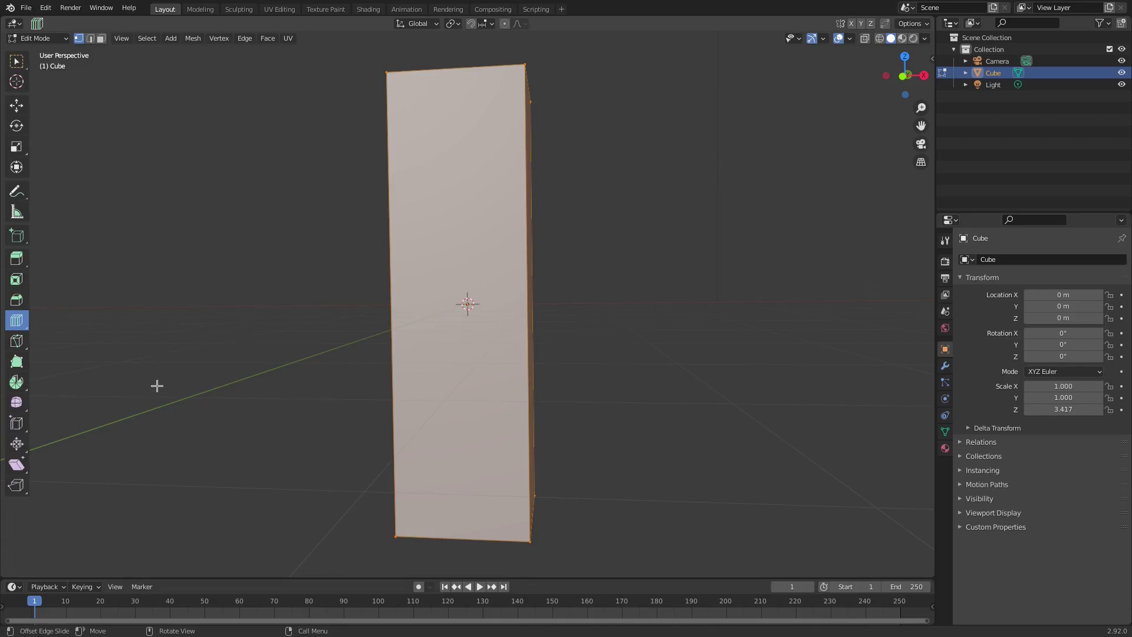
{"action": "key", "text": "shift+space"}
{"action": "key", "text": "shift+space"}
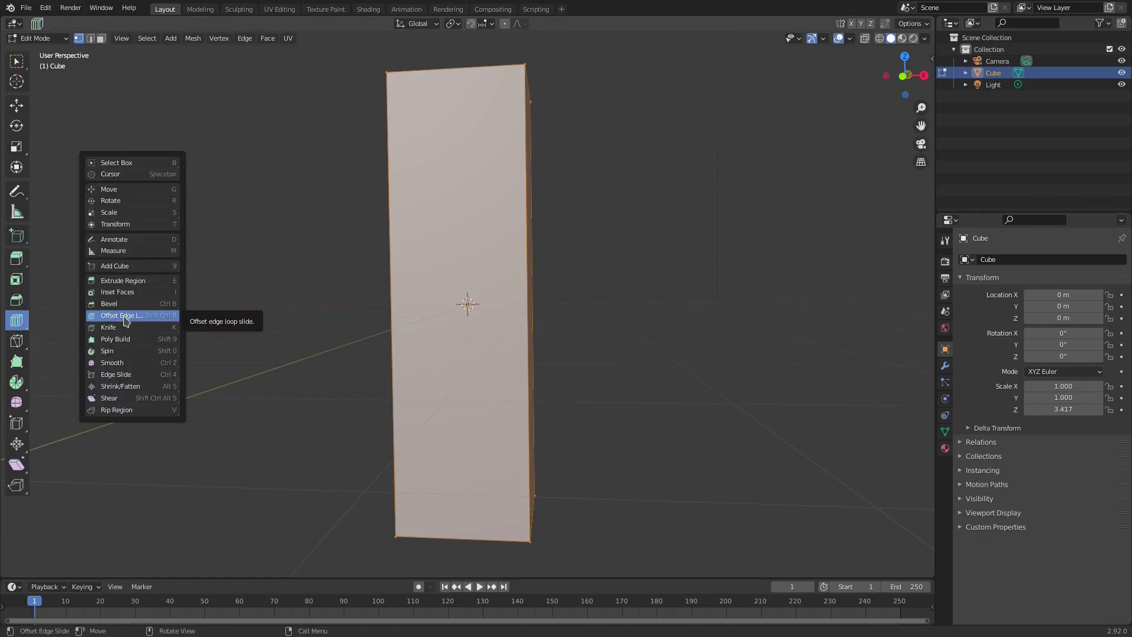
{"action": "left_click", "coordinate": [124, 316]}
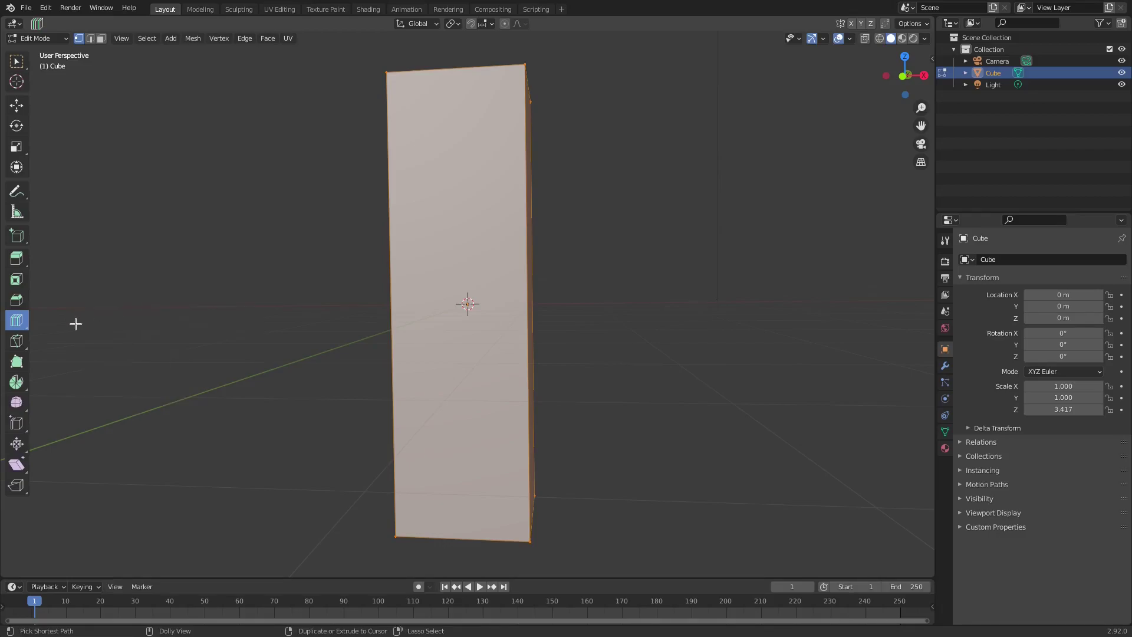
{"action": "key", "text": "shift+space"}
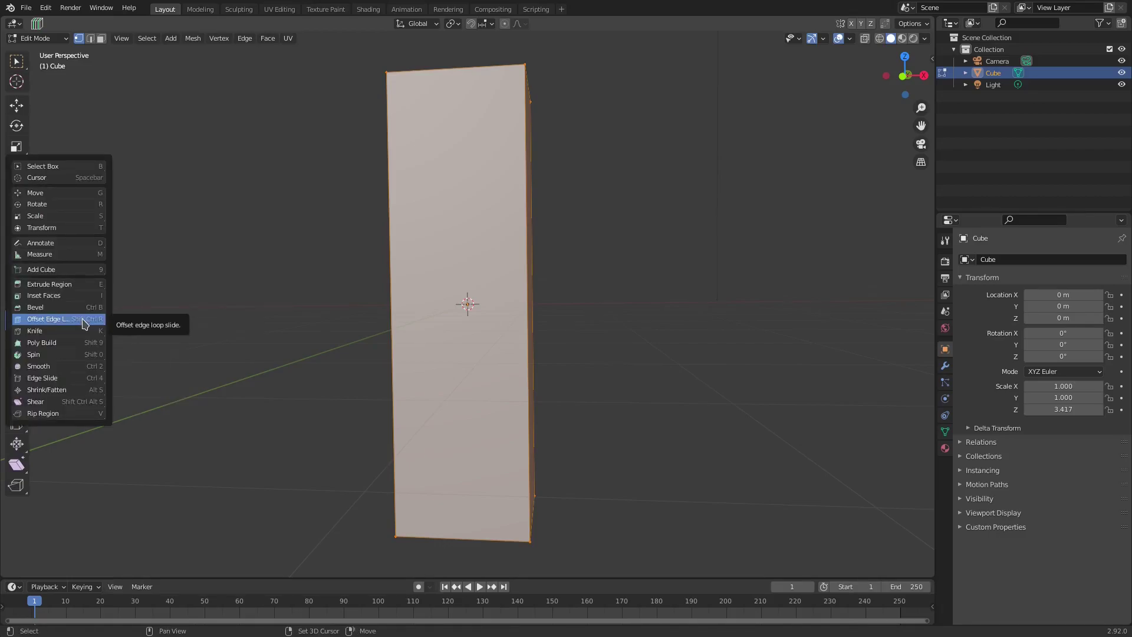
{"action": "left_click", "coordinate": [85, 323]}
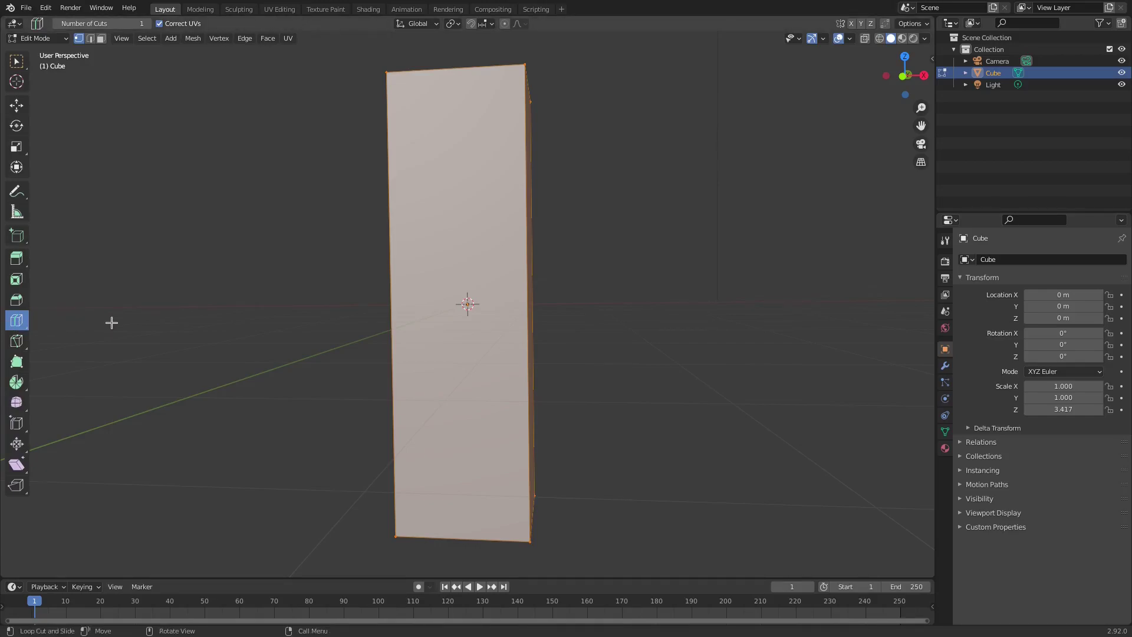
Add a horizontal Loop Cut ring around the middle of the tall box.
{"action": "key", "text": "shift+space"}
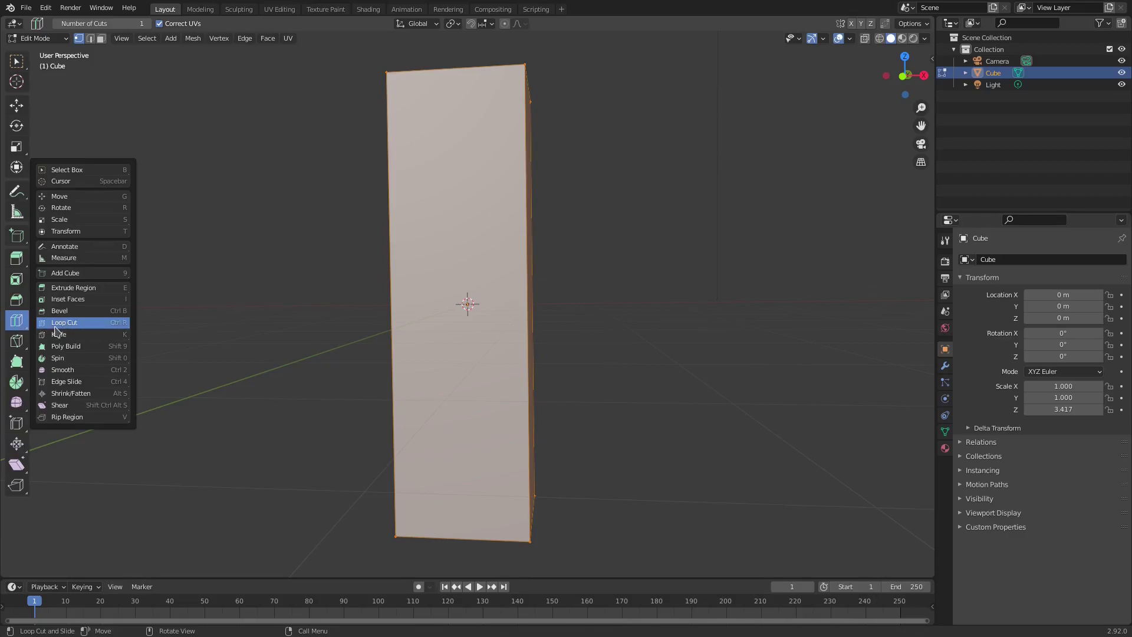
{"action": "left_click", "coordinate": [55, 327]}
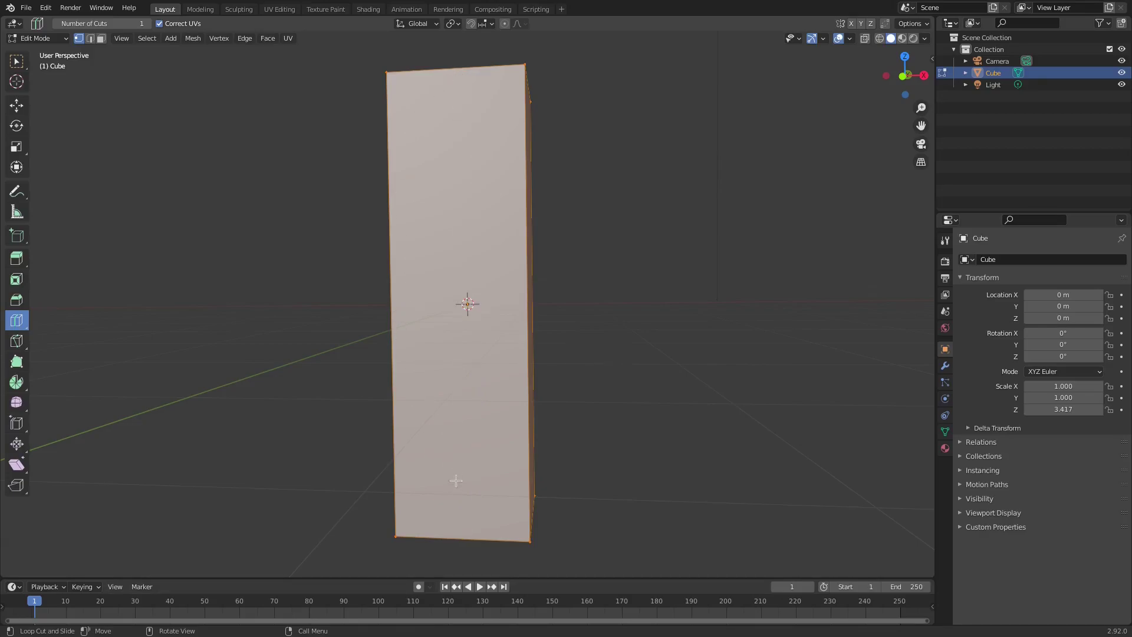
{"action": "mouse_move", "coordinate": [630, 424]}
{"action": "middle_mouse_down"}
{"action": "mouse_move", "coordinate": [690, 392]}
{"action": "mouse_move", "coordinate": [657, 396]}
{"action": "middle_mouse_up"}
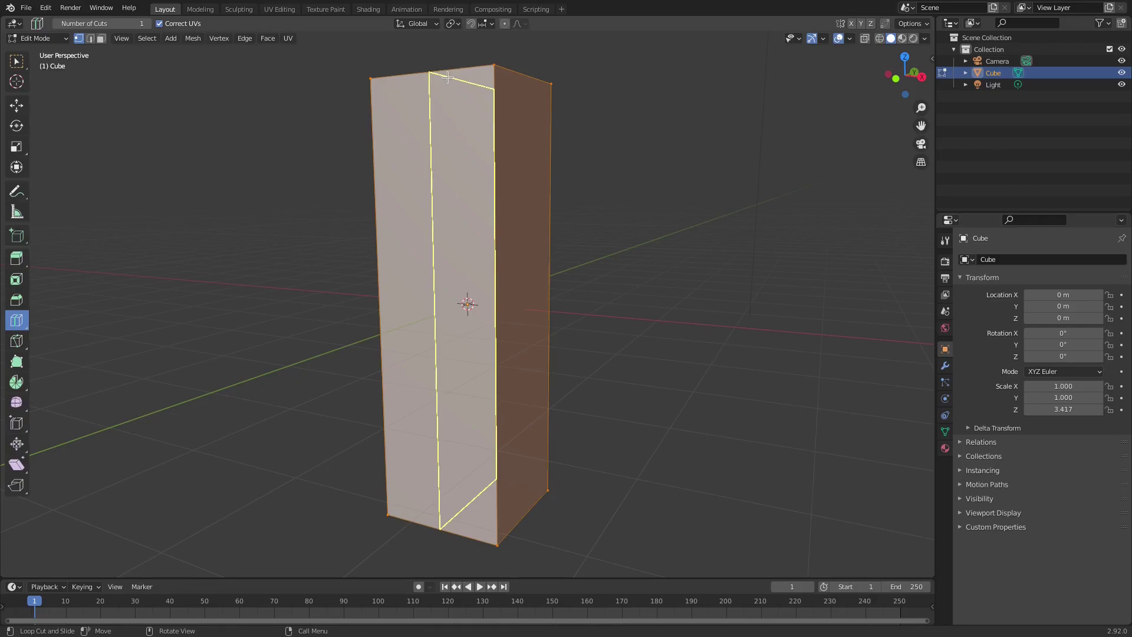
{"action": "left_click", "coordinate": [498, 324]}
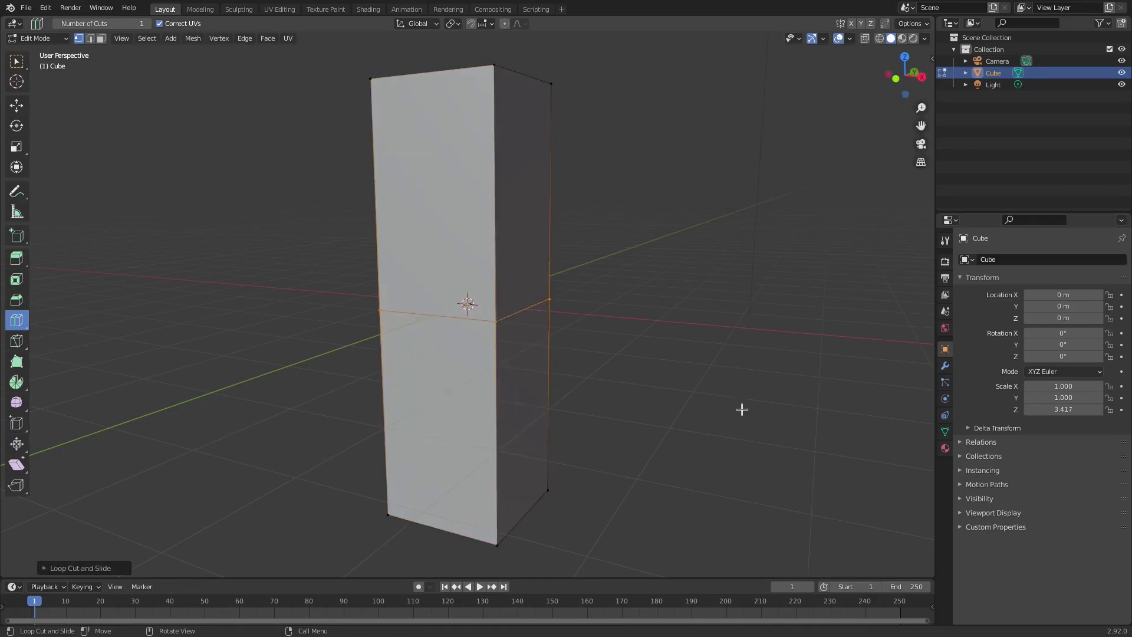
{"action": "mouse_move", "coordinate": [573, 320]}
{"action": "middle_mouse_down"}
{"action": "mouse_move", "coordinate": [331, 339]}
{"action": "mouse_move", "coordinate": [777, 325]}
{"action": "mouse_move", "coordinate": [716, 331]}
{"action": "middle_mouse_up"}
Try scaling and bevelling the middle loop, cancelling both so the box stays straight.
{"action": "key", "text": "s"}
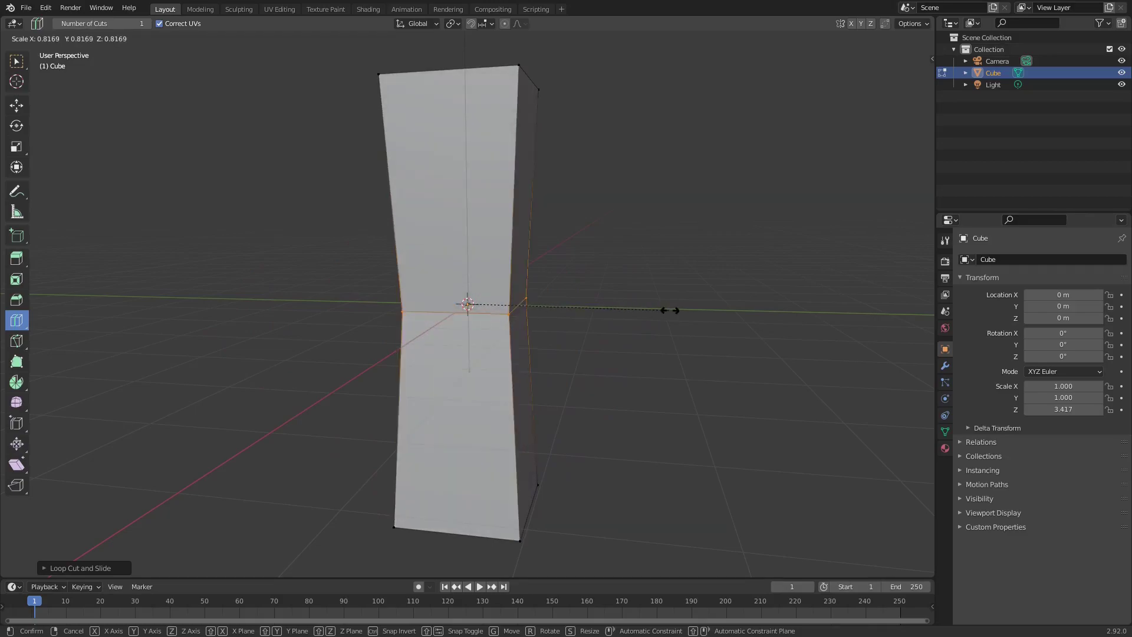
{"action": "left_click", "coordinate": [695, 316]}
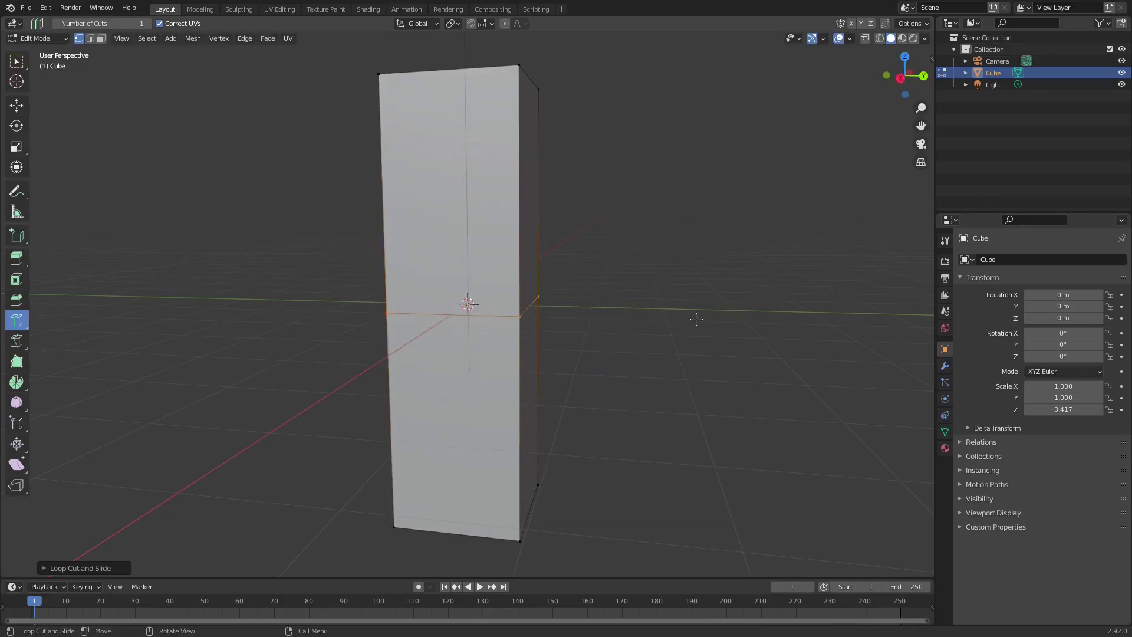
{"action": "key", "text": "ctrl+b"}
{"action": "scroll", "coordinate": [746, 332], "scroll_direction": "up", "scroll_amount": 3}
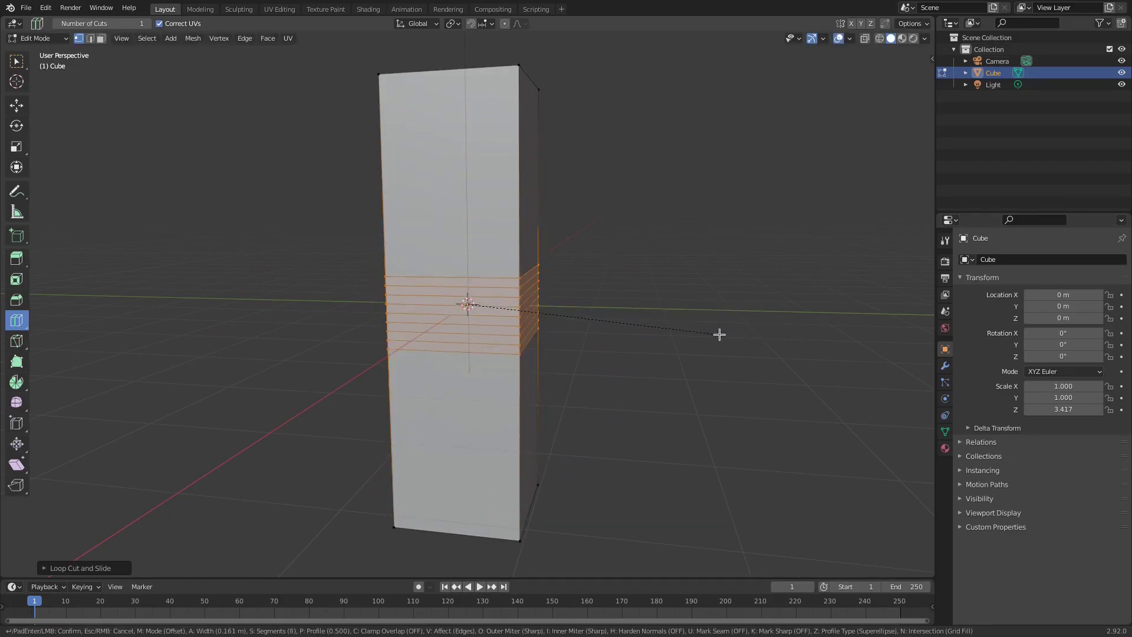
{"action": "scroll", "coordinate": [785, 328], "scroll_direction": "up", "scroll_amount": 5}
{"action": "key", "text": "Escape"}
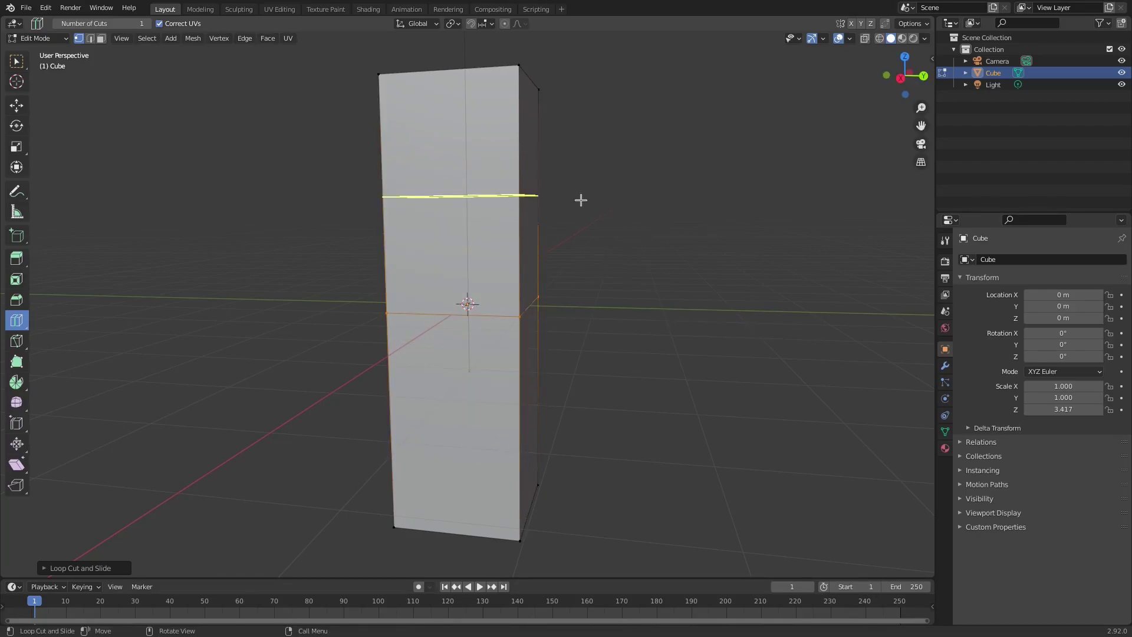
Cut extra loops near the top and lower part, cancelling a trial inward scale.
{"action": "left_click", "coordinate": [498, 191]}
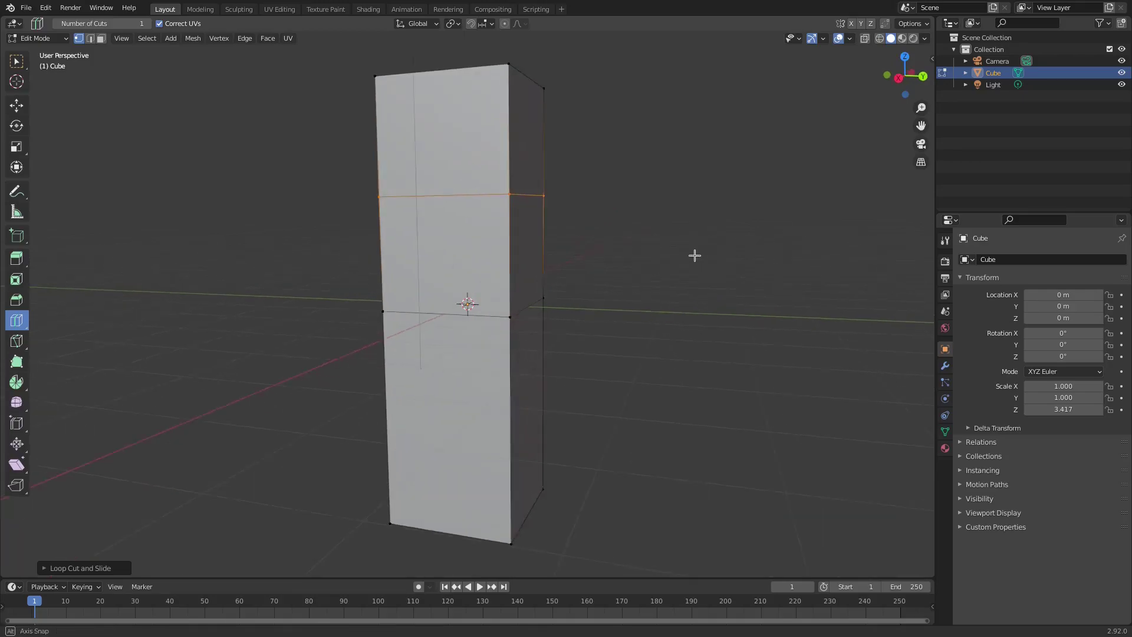
{"action": "middle_click_drag", "start_coordinate": [695, 253], "coordinate": [469, 253]}
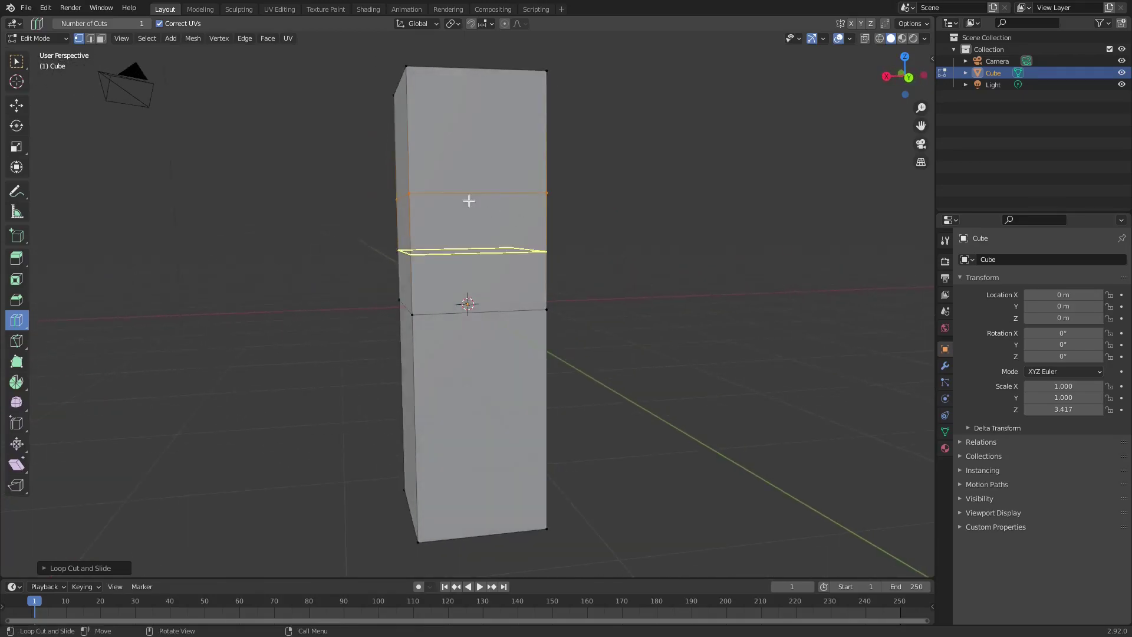
{"action": "left_click", "coordinate": [413, 421]}
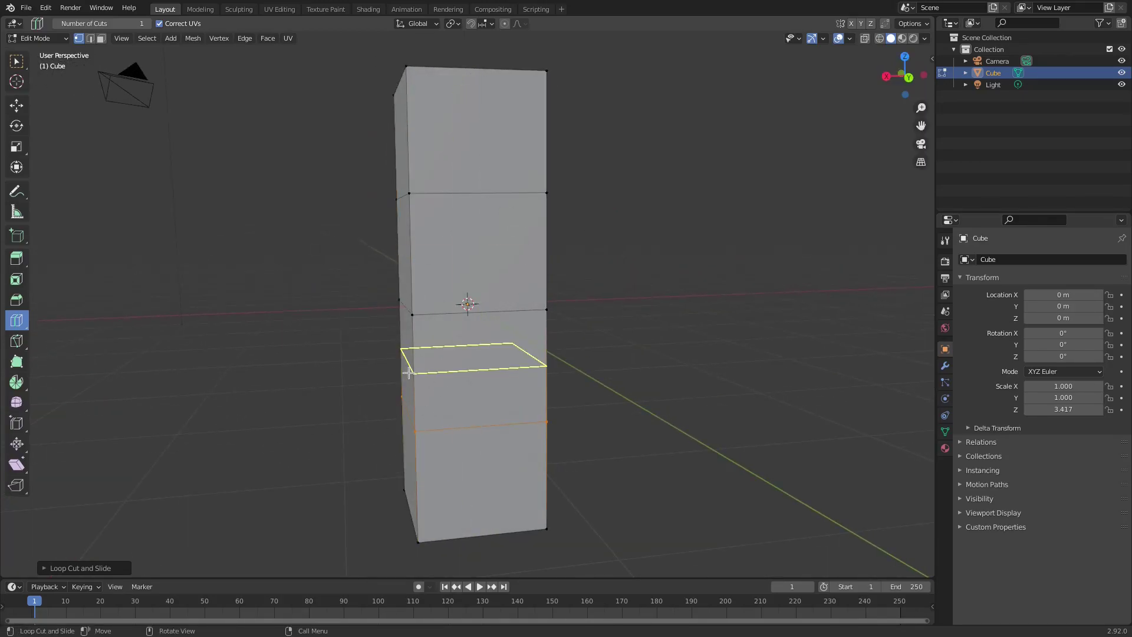
{"action": "mouse_move", "coordinate": [408, 373]}
{"action": "left_mouse_down"}
{"action": "mouse_move", "coordinate": [453, 400]}
{"action": "mouse_move", "coordinate": [469, 334]}
{"action": "left_mouse_up"}
{"action": "scroll", "coordinate": [667, 350], "scroll_direction": "up", "scroll_amount": 3}
{"action": "mouse_move", "coordinate": [666, 349]}
{"action": "middle_mouse_down"}
{"action": "mouse_move", "coordinate": [692, 342]}
{"action": "mouse_move", "coordinate": [672, 334]}
{"action": "mouse_move", "coordinate": [881, 370]}
{"action": "middle_mouse_up"}
{"action": "key", "text": "s"}
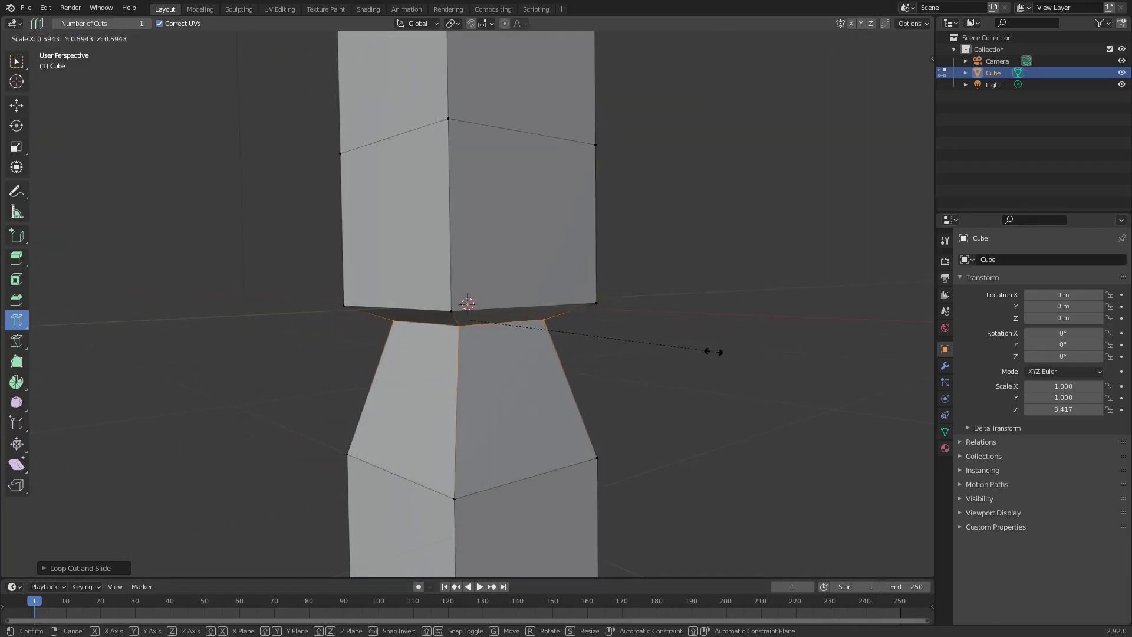
{"action": "right_click", "coordinate": [712, 352]}
{"action": "scroll", "coordinate": [714, 350], "scroll_direction": "down", "scroll_amount": 3}
Undo the loop cuts and select the whole mesh from a front view.
{"action": "middle_click_drag", "start_coordinate": [715, 351], "coordinate": [746, 361]}
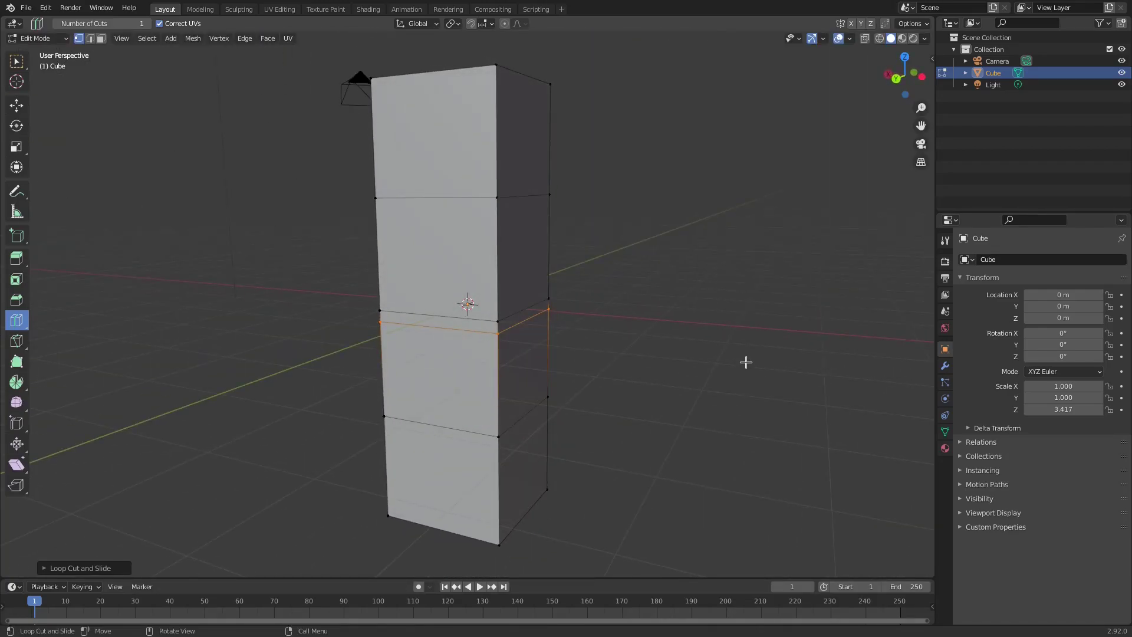
{"action": "key", "text": "ctrl+z"}
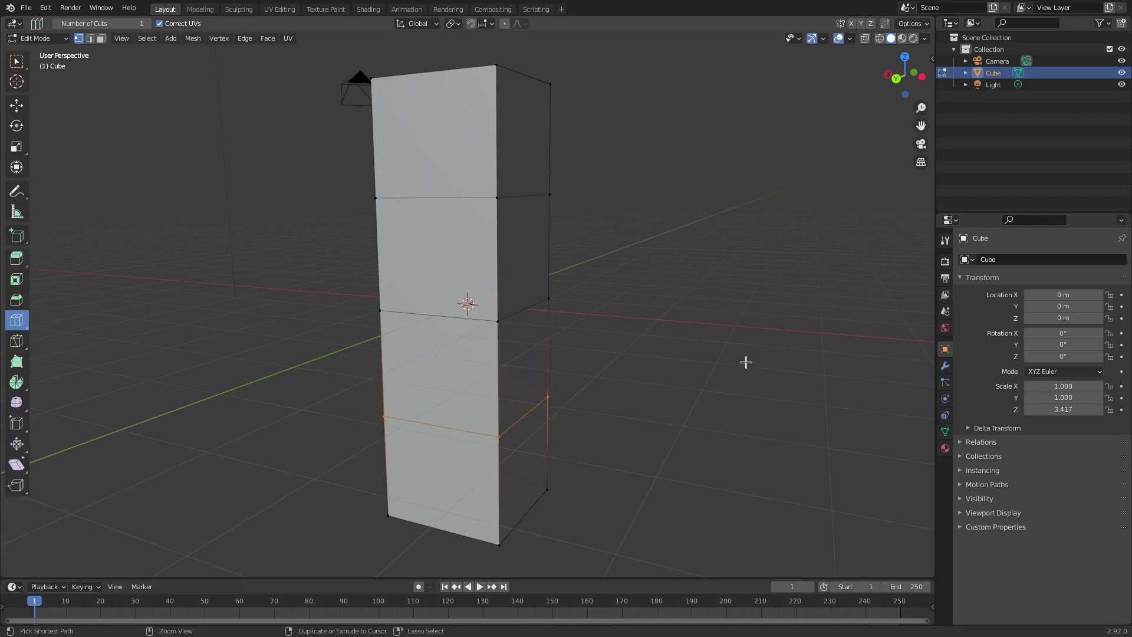
{"action": "key", "text": "ctrl+z"}
{"action": "key", "text": "ctrl+z"}
{"action": "key", "text": "a"}
{"action": "mouse_move", "coordinate": [740, 361]}
{"action": "middle_mouse_down"}
{"action": "mouse_move", "coordinate": [764, 359]}
{"action": "mouse_move", "coordinate": [744, 348]}
{"action": "middle_mouse_up"}
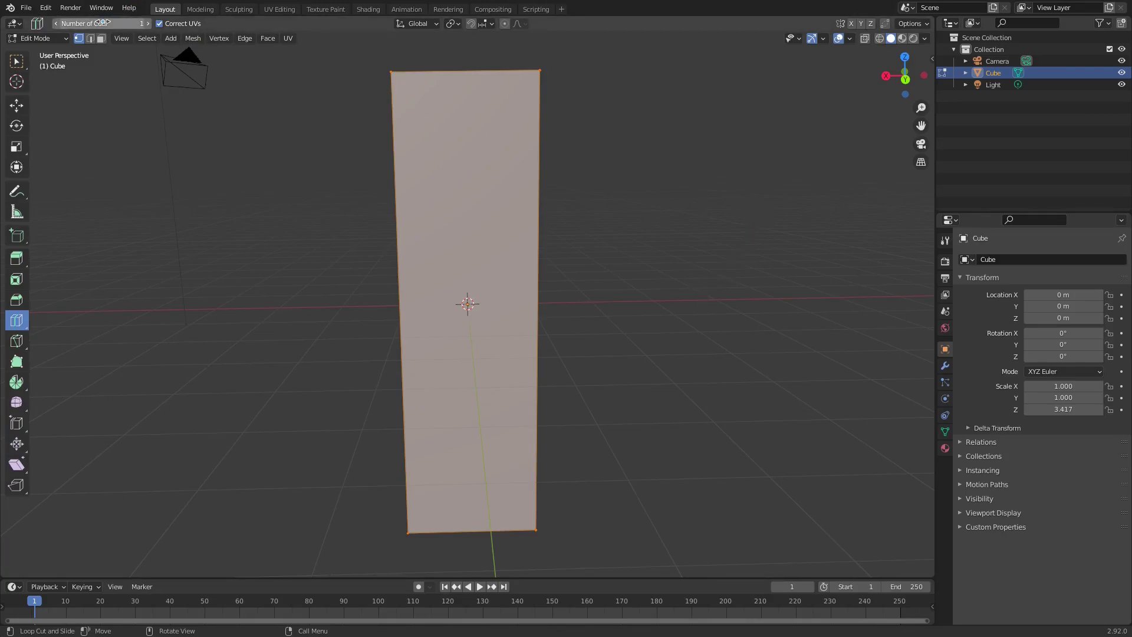
Set Number of Cuts to 30 and cut thirty horizontal loops, cancelling a trial scale.
{"action": "left_click_drag", "start_coordinate": [107, 22], "coordinate": [133, 21]}
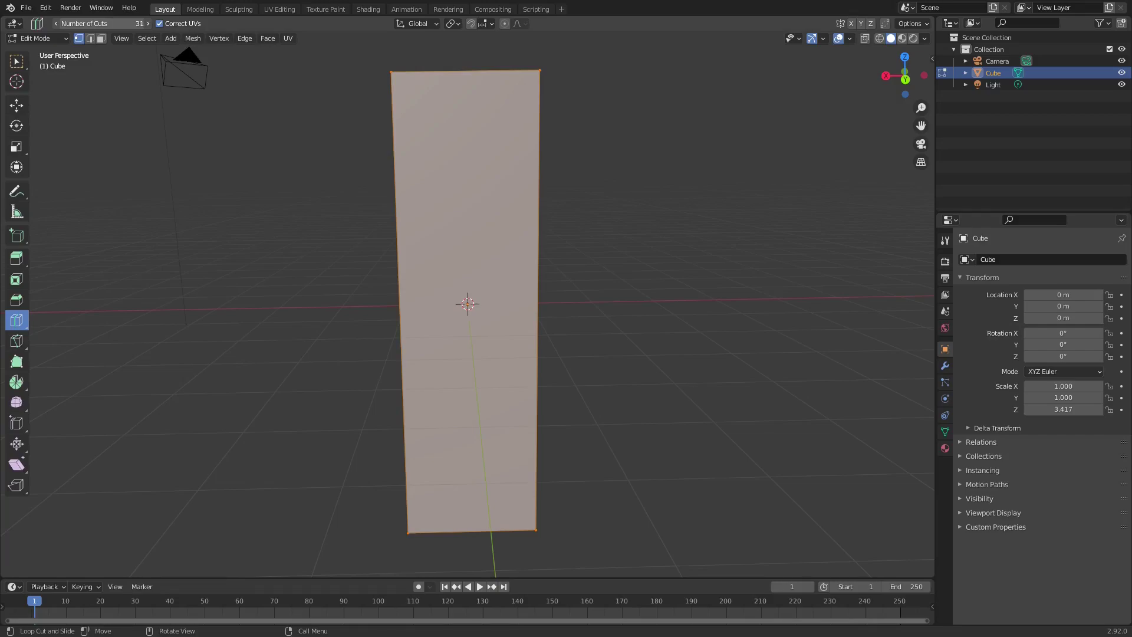
{"action": "left_click", "coordinate": [403, 318]}
{"action": "mouse_move", "coordinate": [756, 317]}
{"action": "middle_mouse_down"}
{"action": "mouse_move", "coordinate": [558, 287]}
{"action": "mouse_move", "coordinate": [677, 295]}
{"action": "mouse_move", "coordinate": [698, 308]}
{"action": "mouse_move", "coordinate": [664, 328]}
{"action": "mouse_move", "coordinate": [458, 118]}
{"action": "middle_mouse_up"}
{"action": "key", "text": "s"}
{"action": "key", "text": "Escape"}
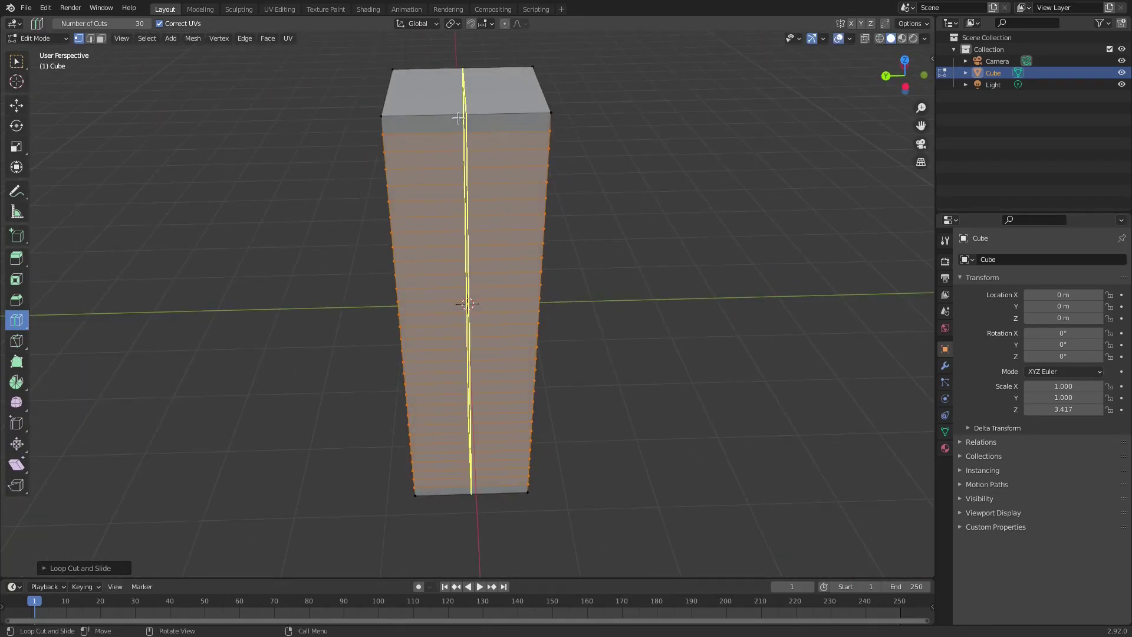
Add vertical loop cuts down the column and inspect it from several angles.
{"action": "left_click", "coordinate": [459, 117]}
{"action": "mouse_move", "coordinate": [655, 207]}
{"action": "middle_mouse_down"}
{"action": "mouse_move", "coordinate": [791, 222]}
{"action": "mouse_move", "coordinate": [454, 114]}
{"action": "mouse_move", "coordinate": [517, 214]}
{"action": "middle_mouse_up"}
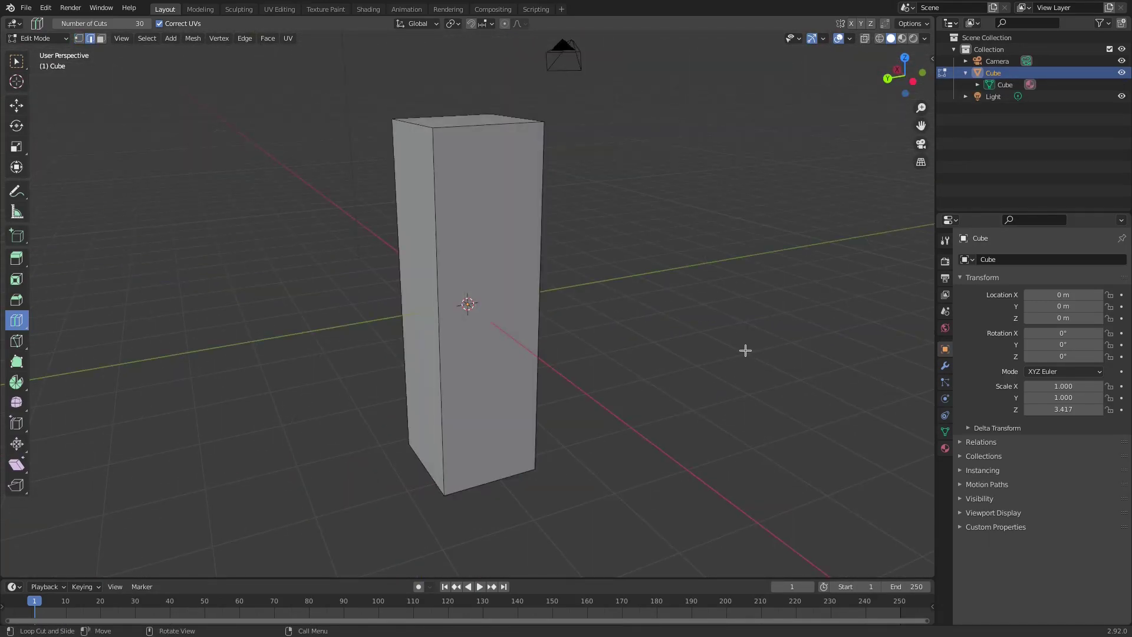
{"action": "middle_click_drag", "start_coordinate": [745, 349], "coordinate": [646, 354]}
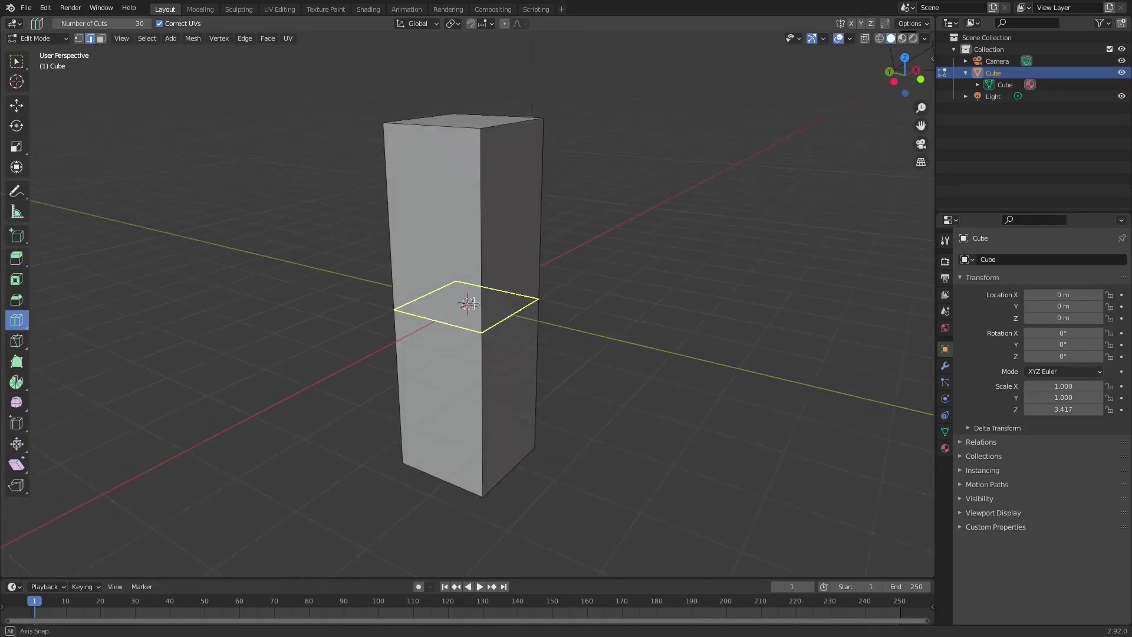
{"action": "middle_click_drag", "start_coordinate": [456, 323], "coordinate": [503, 301]}
{"action": "scroll", "coordinate": [503, 302], "scroll_direction": "up", "scroll_amount": 4}
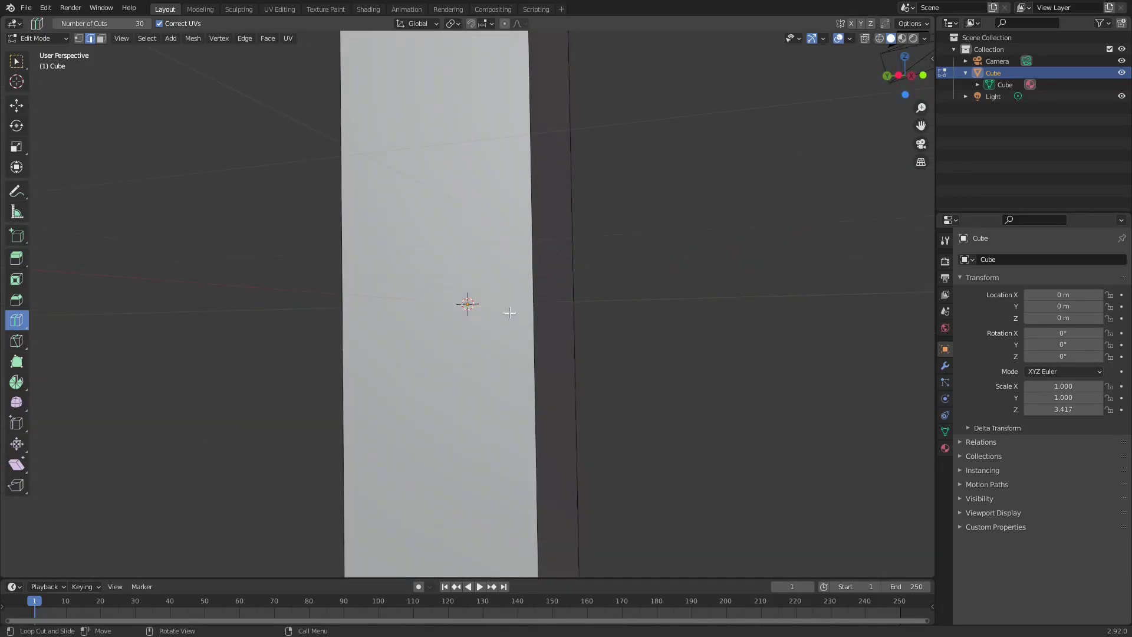
{"action": "scroll", "coordinate": [503, 305], "scroll_direction": "down", "scroll_amount": 1}
{"action": "scroll", "coordinate": [489, 309], "scroll_direction": "down", "scroll_amount": 2}
{"action": "scroll", "coordinate": [472, 300], "scroll_direction": "down", "scroll_amount": 1}
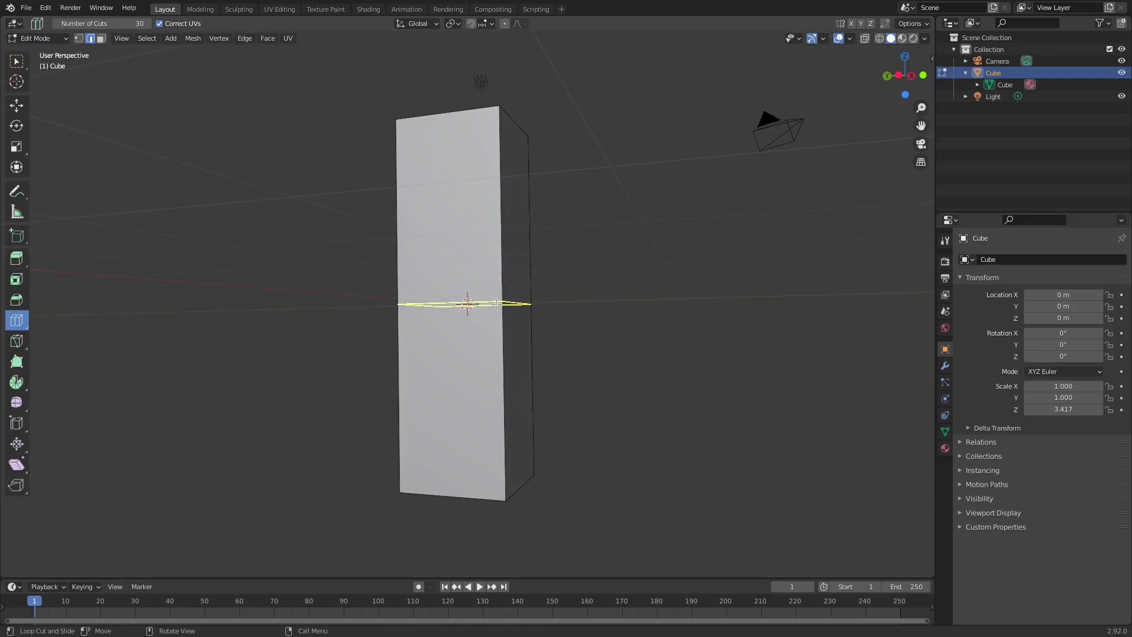
Undo the thirty-ring cut, set Number of Cuts to 1, and slide a loop near the top.
{"action": "left_click", "coordinate": [498, 303]}
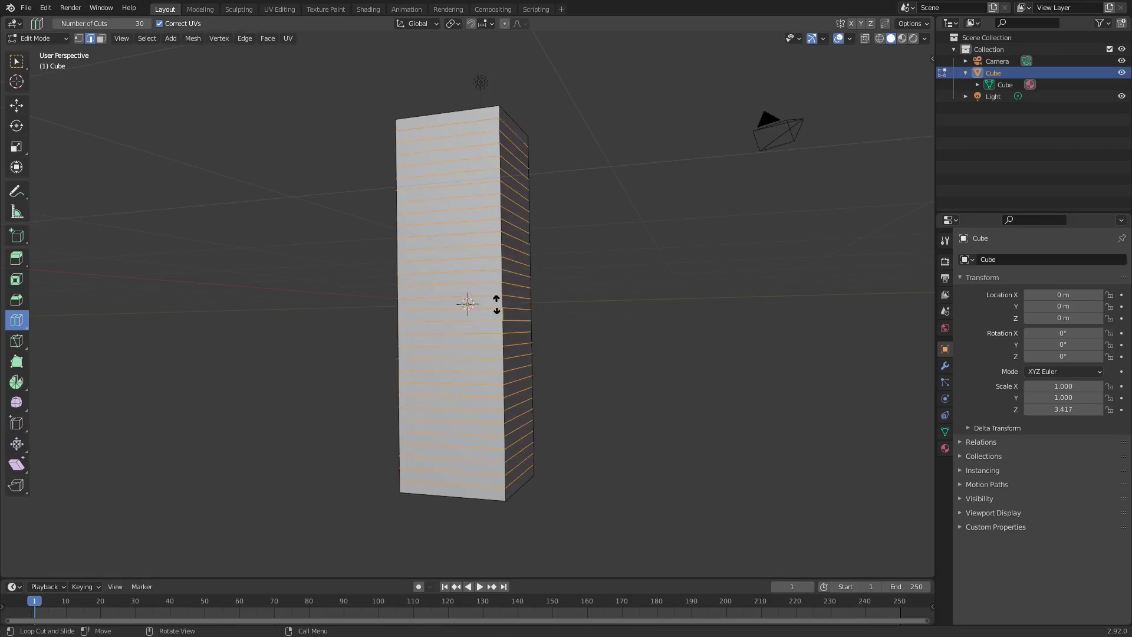
{"action": "key", "text": "ctrl+z"}
{"action": "double_click", "coordinate": [102, 23]}
{"action": "type", "text": "1"}
{"action": "key", "text": "Return"}
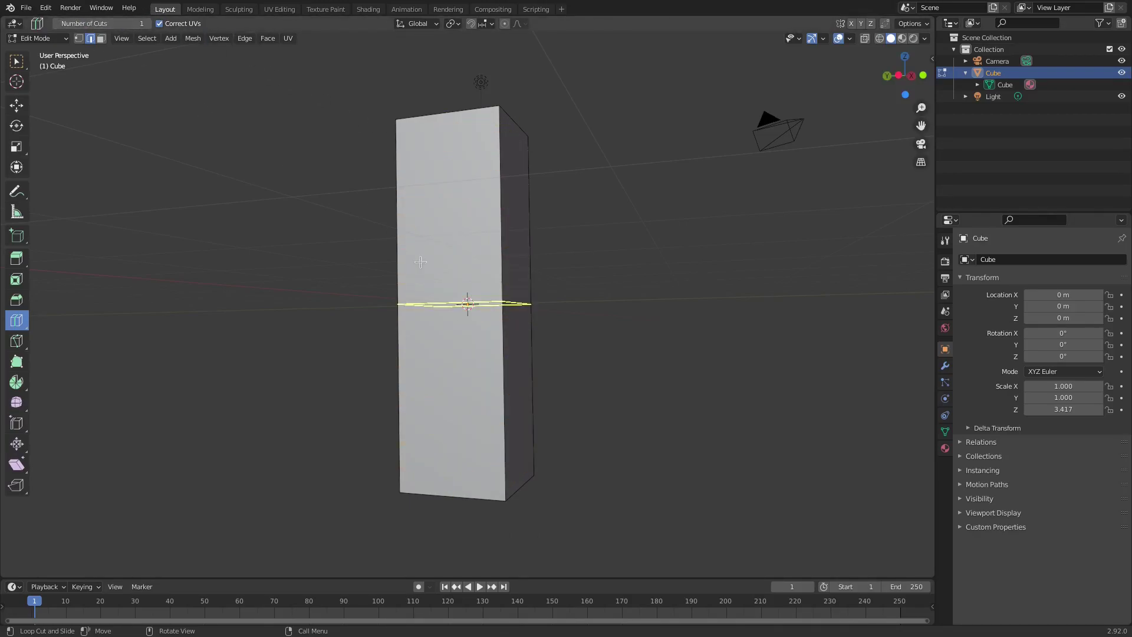
{"action": "left_click_drag", "start_coordinate": [504, 304], "coordinate": [519, 159]}
{"action": "right_click", "coordinate": [519, 160]}
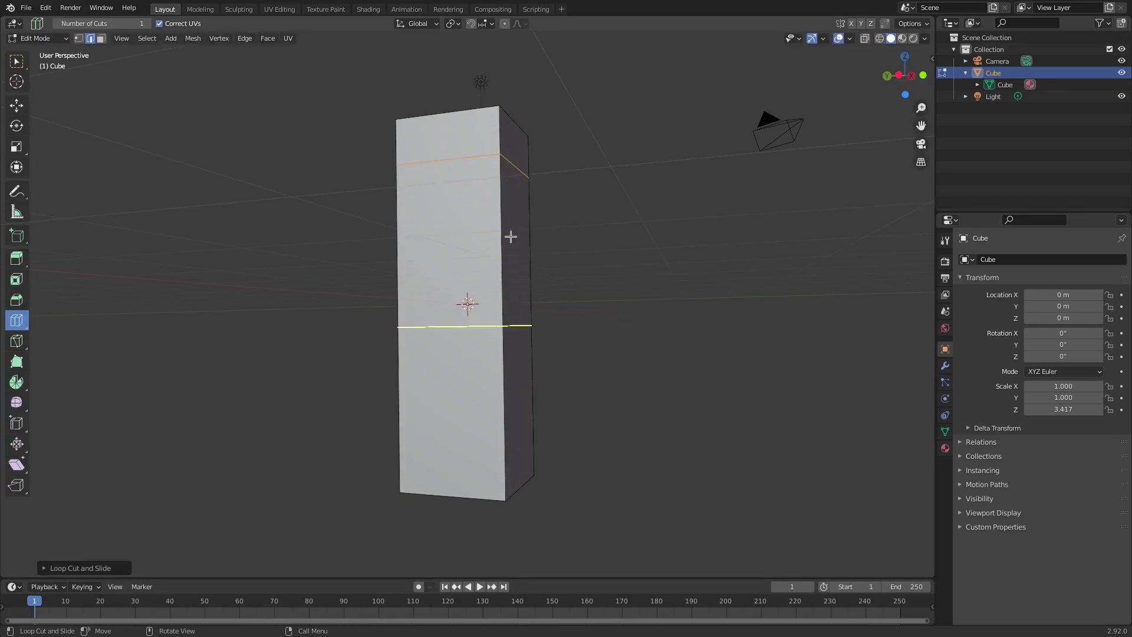
{"action": "key", "text": "g"}
{"action": "key", "text": "g"}
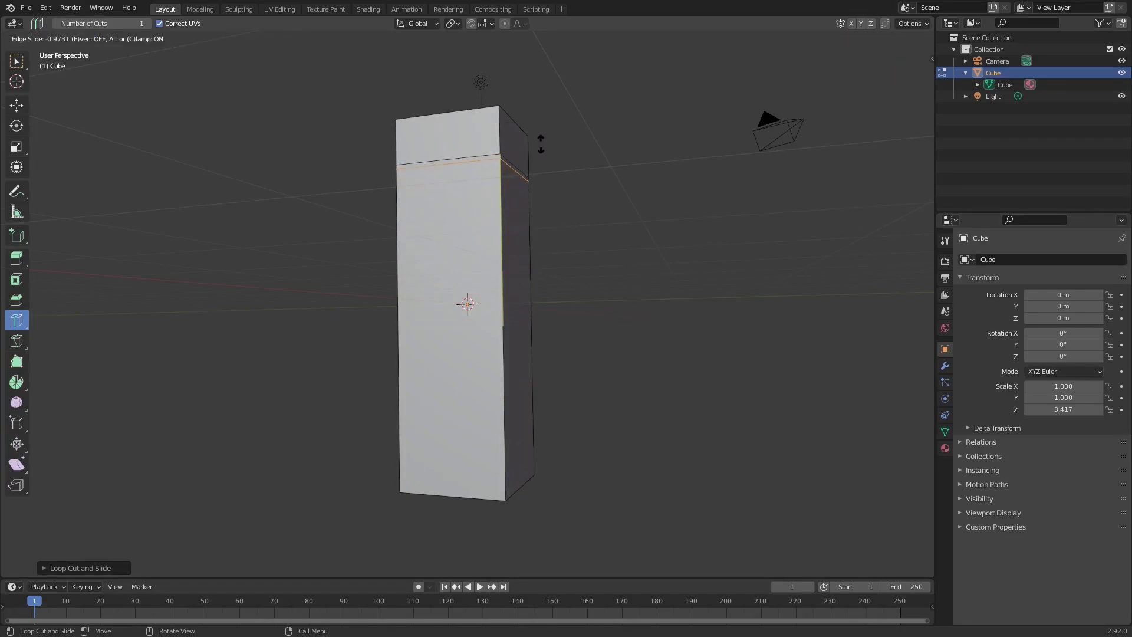
Add a second loop just above the first and switch to Face select mode.
{"action": "left_click", "coordinate": [541, 148]}
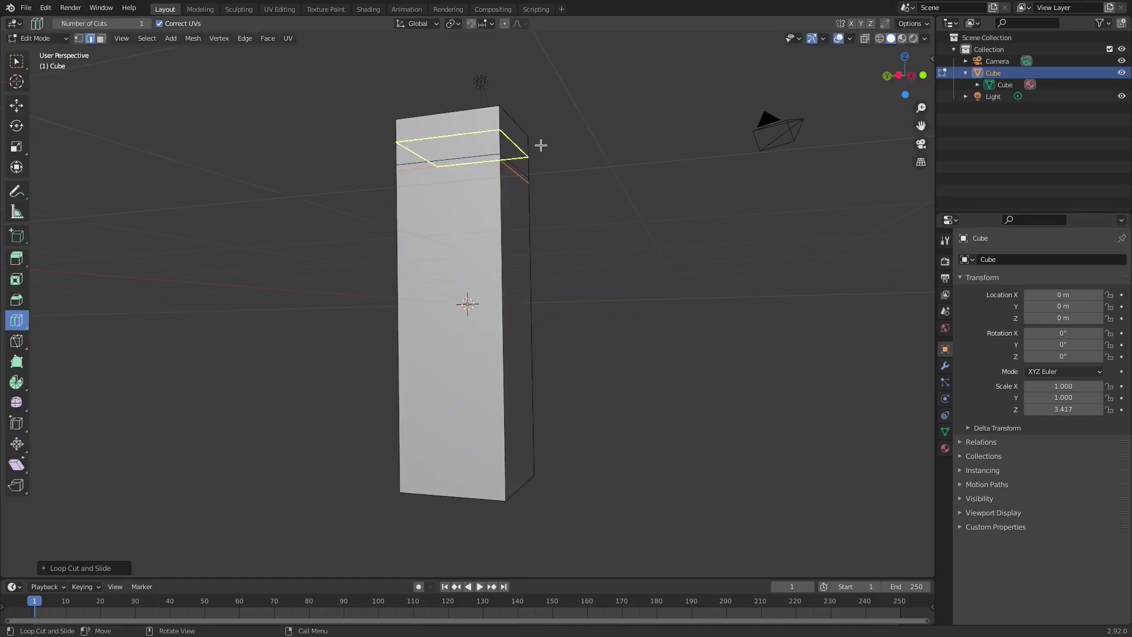
{"action": "mouse_move", "coordinate": [538, 144]}
{"action": "middle_mouse_down"}
{"action": "mouse_move", "coordinate": [624, 187]}
{"action": "mouse_move", "coordinate": [619, 372]}
{"action": "middle_mouse_up"}
{"action": "left_click", "coordinate": [100, 38]}
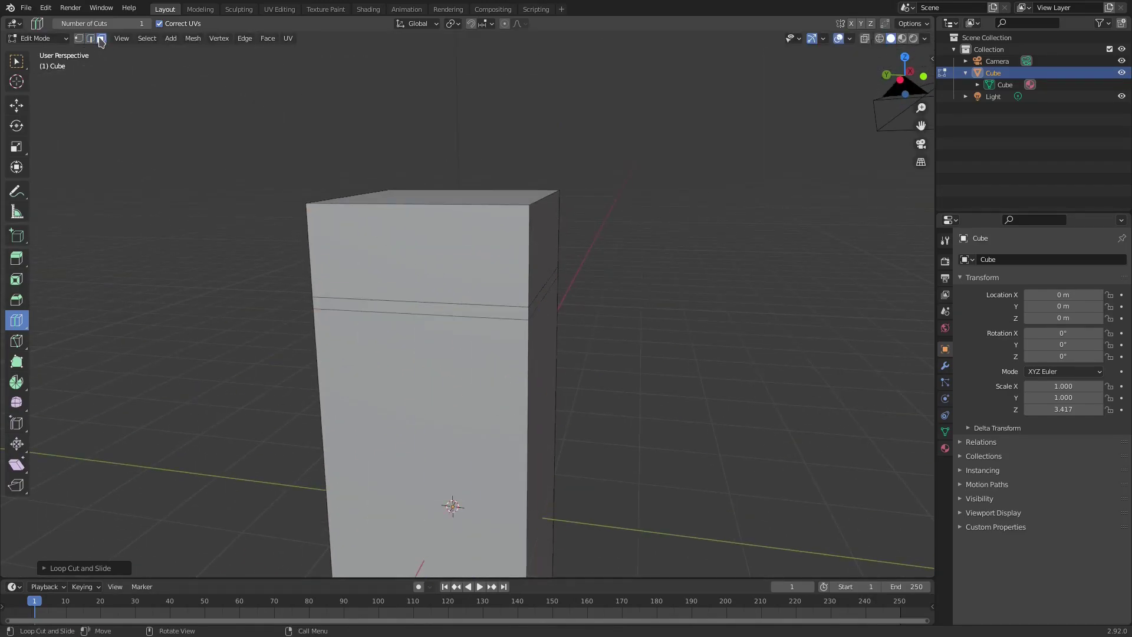
{"action": "middle_click_drag", "start_coordinate": [228, 163], "coordinate": [548, 276]}
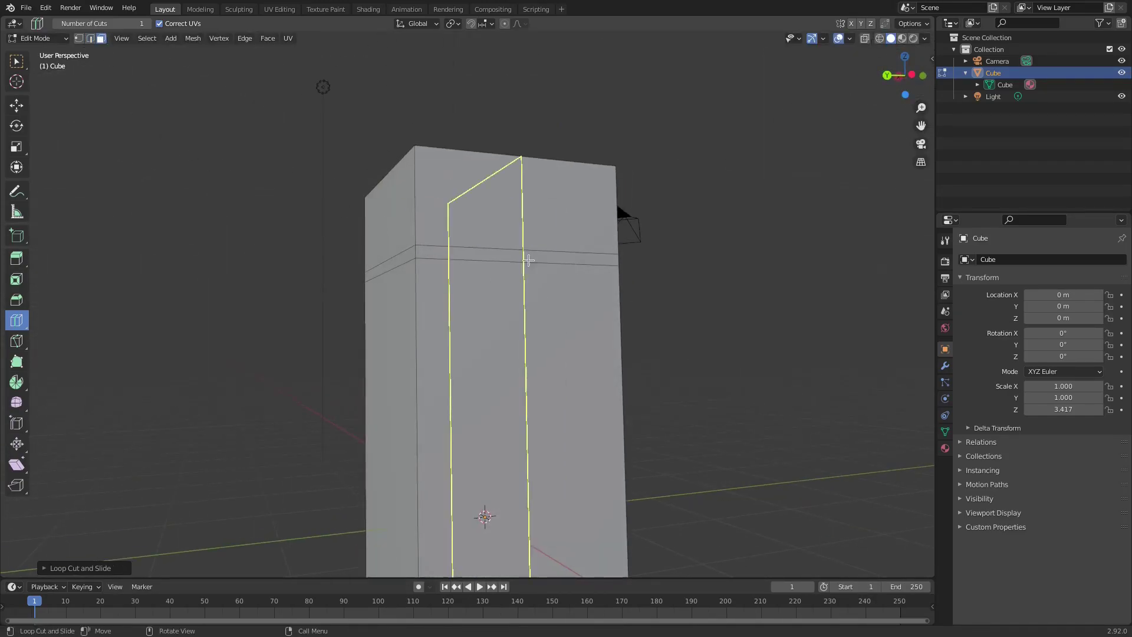
Select the full ring of thin band faces between the two top loops.
{"action": "left_click", "coordinate": [19, 63]}
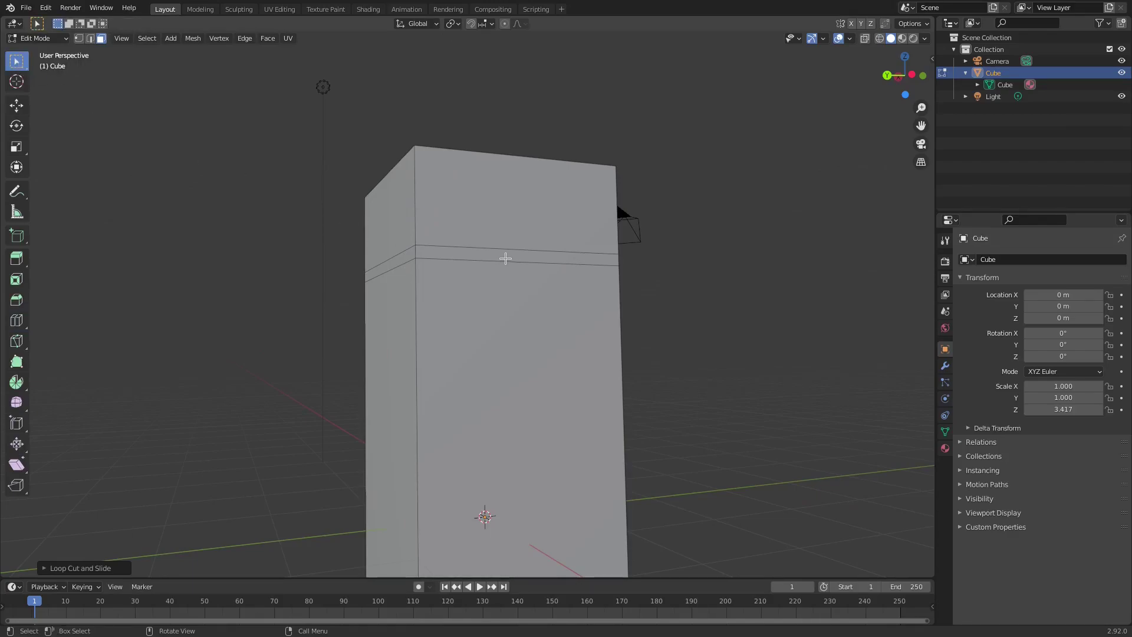
{"action": "left_click", "coordinate": [504, 256]}
{"action": "middle_click_drag", "start_coordinate": [504, 257], "coordinate": [436, 280]}
{"action": "left_click", "coordinate": [466, 264], "text": "alt+shift"}
{"action": "middle_click_drag", "start_coordinate": [465, 264], "coordinate": [597, 284]}
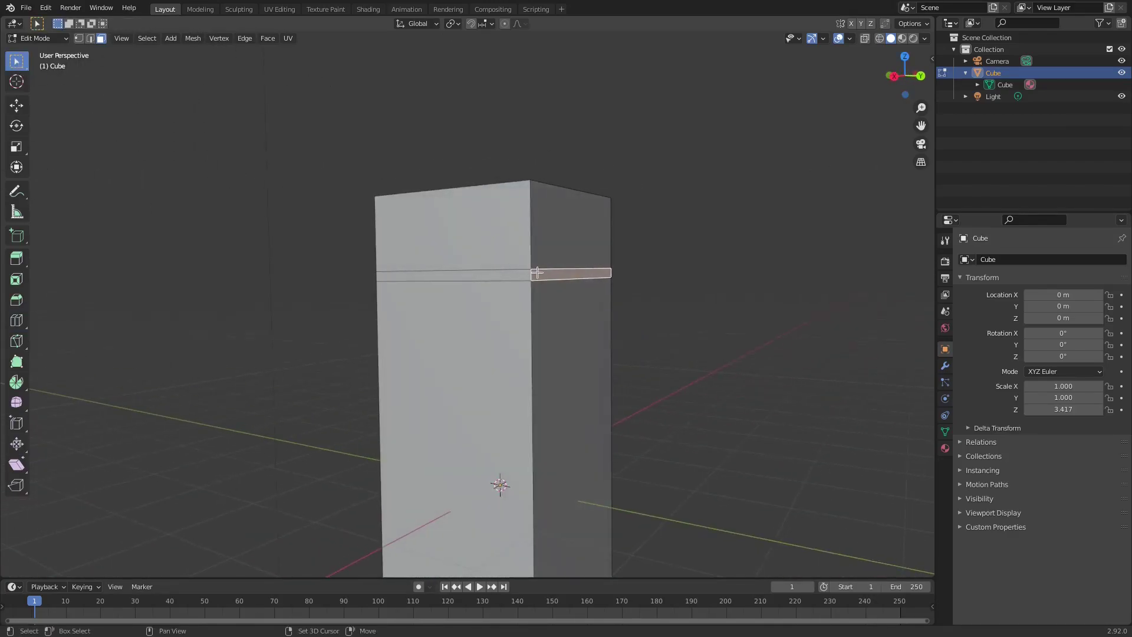
{"action": "scroll", "coordinate": [482, 281], "scroll_direction": "up", "scroll_amount": 3}
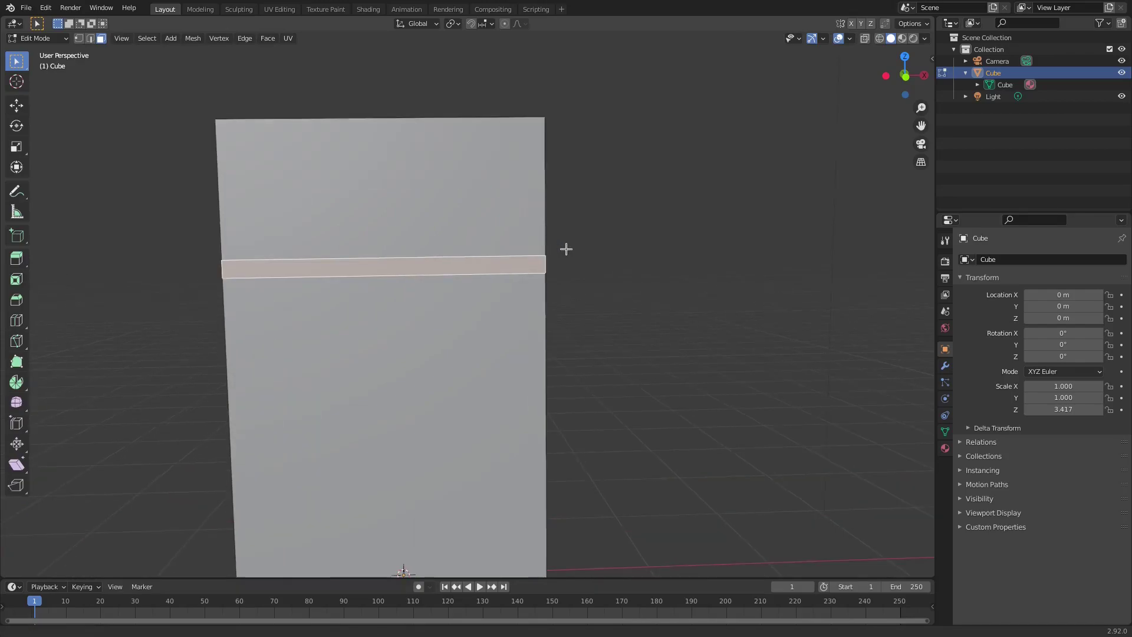
{"action": "middle_click_drag", "start_coordinate": [567, 247], "coordinate": [784, 333], "text": "shift"}
{"action": "scroll", "coordinate": [847, 320], "scroll_direction": "up", "scroll_amount": 3}
Extrude the band in place, scale it inward into a groove, and return to Object Mode.
{"action": "key", "text": "e"}
{"action": "right_click", "coordinate": [874, 322]}
{"action": "key", "text": "s"}
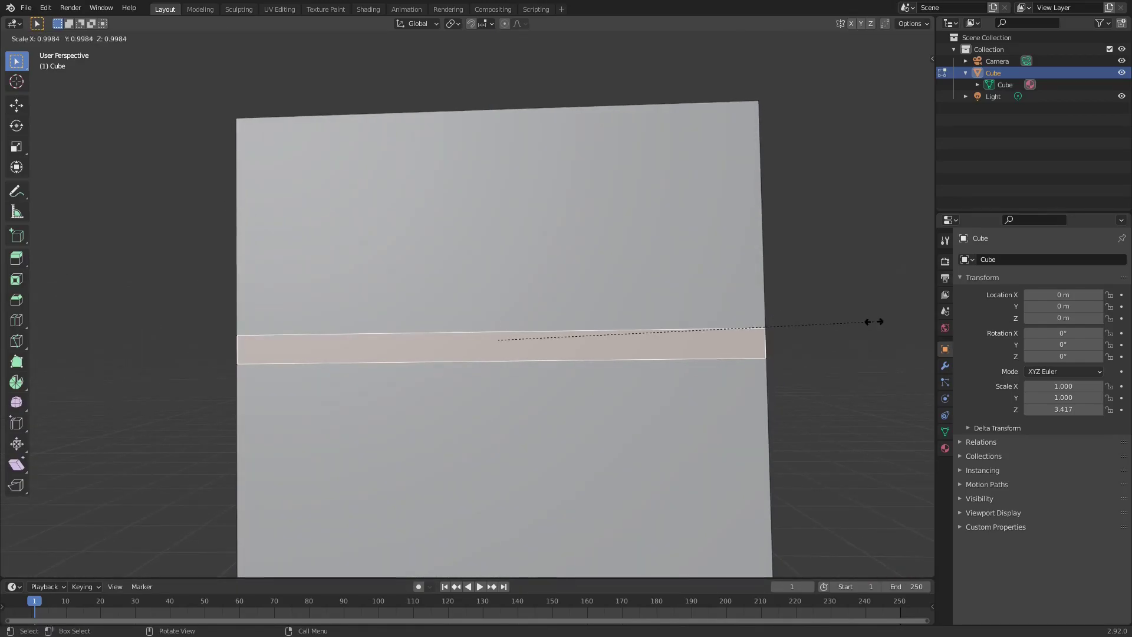
{"action": "left_click", "coordinate": [805, 311]}
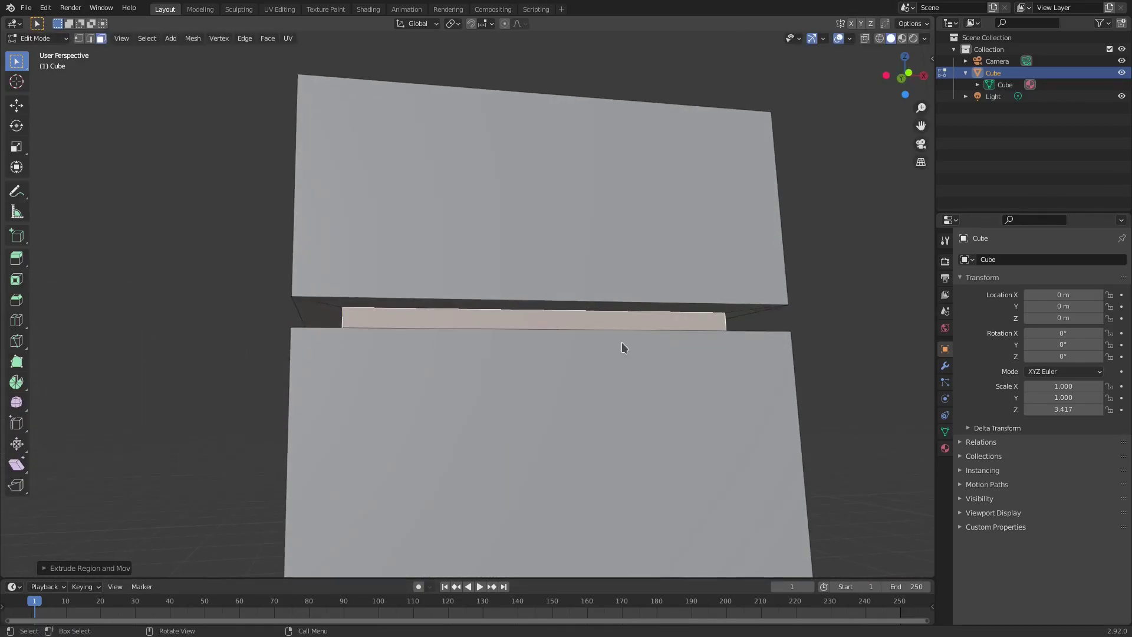
{"action": "key", "text": "Tab"}
{"action": "scroll", "coordinate": [699, 366], "scroll_direction": "down", "scroll_amount": 5}
{"action": "mouse_move", "coordinate": [700, 366]}
{"action": "middle_mouse_down"}
{"action": "mouse_move", "coordinate": [763, 387]}
{"action": "mouse_move", "coordinate": [798, 368]}
{"action": "middle_mouse_up"}
{"action": "scroll", "coordinate": [752, 376], "scroll_direction": "up", "scroll_amount": 3}
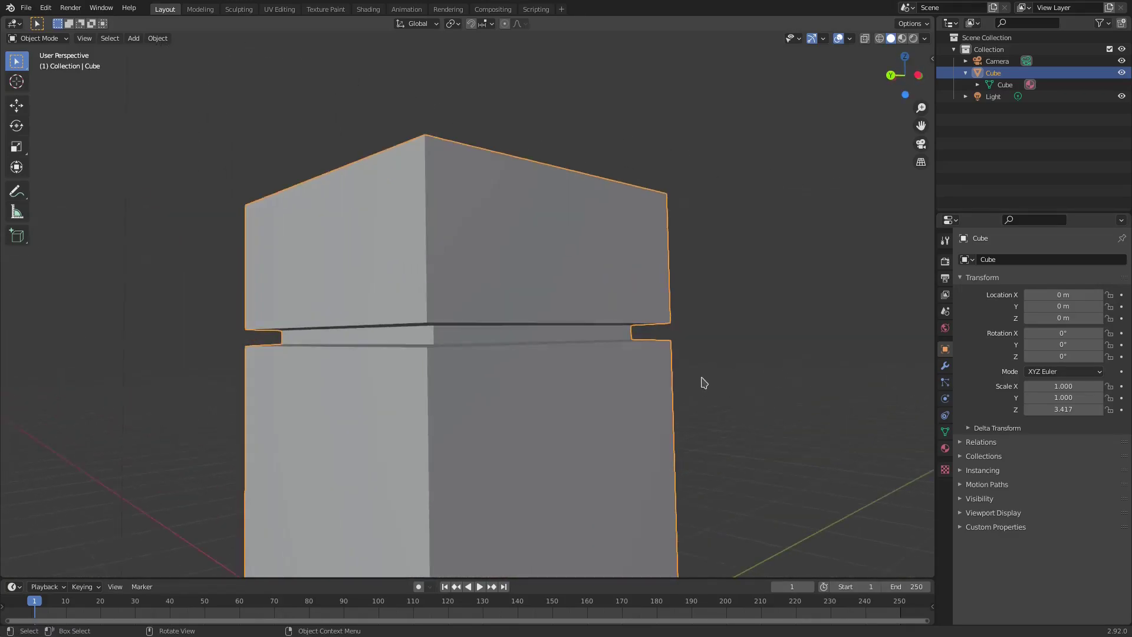
{"action": "mouse_move", "coordinate": [699, 381]}
{"action": "middle_mouse_down"}
{"action": "mouse_move", "coordinate": [718, 355]}
{"action": "mouse_move", "coordinate": [592, 380]}
{"action": "mouse_move", "coordinate": [513, 372]}
{"action": "middle_mouse_up"}
{"action": "scroll", "coordinate": [679, 343], "scroll_direction": "down", "scroll_amount": 3}
{"action": "scroll", "coordinate": [514, 372], "scroll_direction": "up", "scroll_amount": 2}
{"action": "scroll", "coordinate": [558, 295], "scroll_direction": "down", "scroll_amount": 3}
{"action": "middle_click_drag", "start_coordinate": [558, 295], "coordinate": [528, 356]}
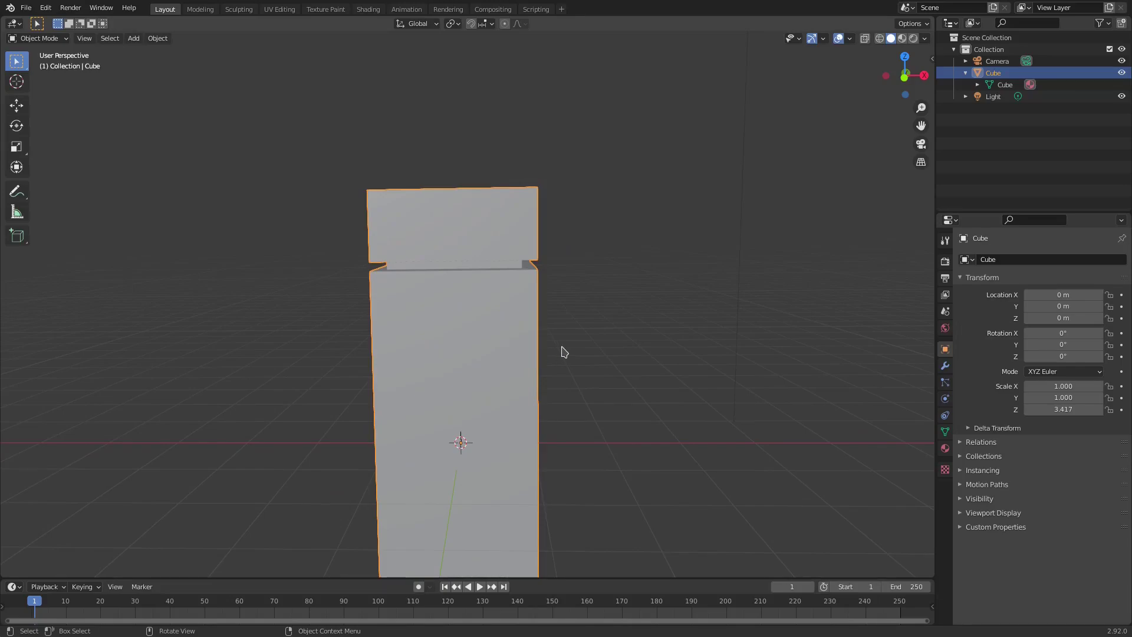
In Edit Mode, cut and scale a vertical loop to V-notch the box, then return to Object Mode.
{"action": "mouse_move", "coordinate": [560, 352]}
{"action": "middle_mouse_down"}
{"action": "mouse_move", "coordinate": [498, 354]}
{"action": "mouse_move", "coordinate": [468, 425]}
{"action": "middle_mouse_up"}
{"action": "key", "text": "Tab"}
{"action": "mouse_move", "coordinate": [536, 360]}
{"action": "middle_mouse_down", "text": "alt"}
{"action": "mouse_move", "coordinate": [472, 336]}
{"action": "mouse_move", "coordinate": [493, 322]}
{"action": "mouse_move", "coordinate": [267, 364]}
{"action": "middle_mouse_up", "text": "alt"}
{"action": "left_click", "coordinate": [16, 321]}
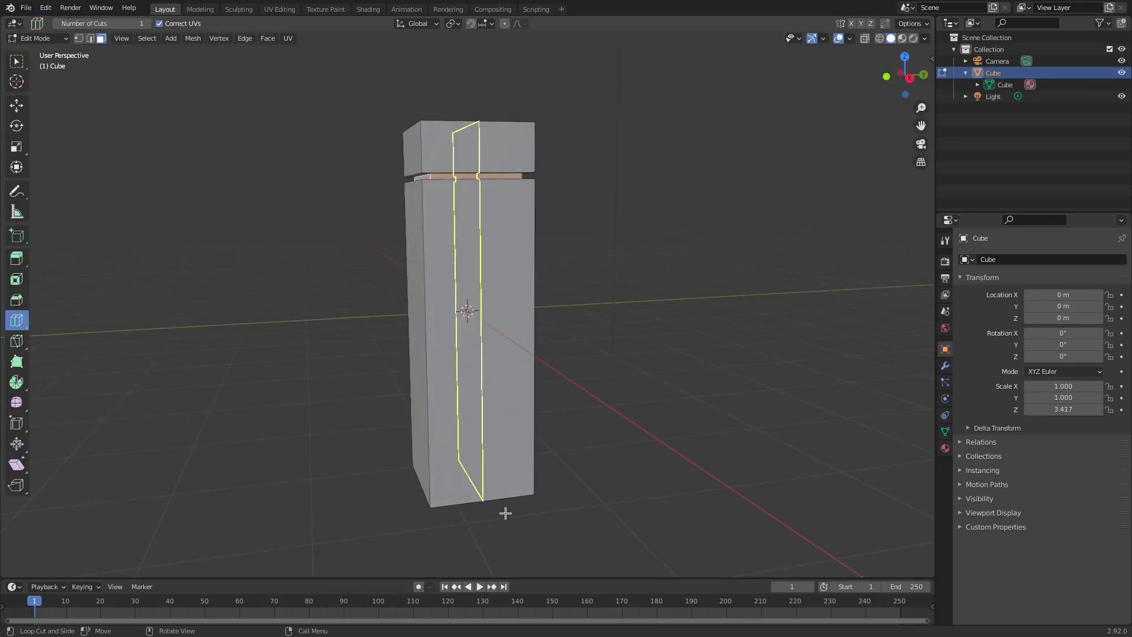
{"action": "left_click", "coordinate": [505, 511]}
{"action": "middle_click_drag", "start_coordinate": [755, 409], "coordinate": [791, 419]}
{"action": "key", "text": "s"}
{"action": "left_click", "coordinate": [762, 411]}
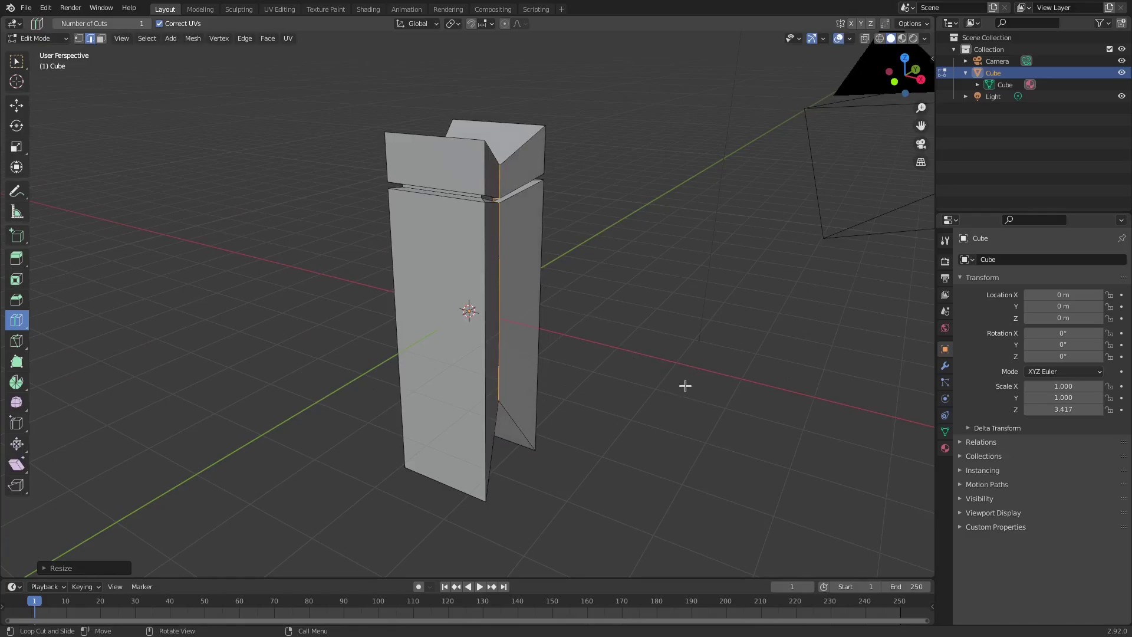
{"action": "key", "text": "Tab"}
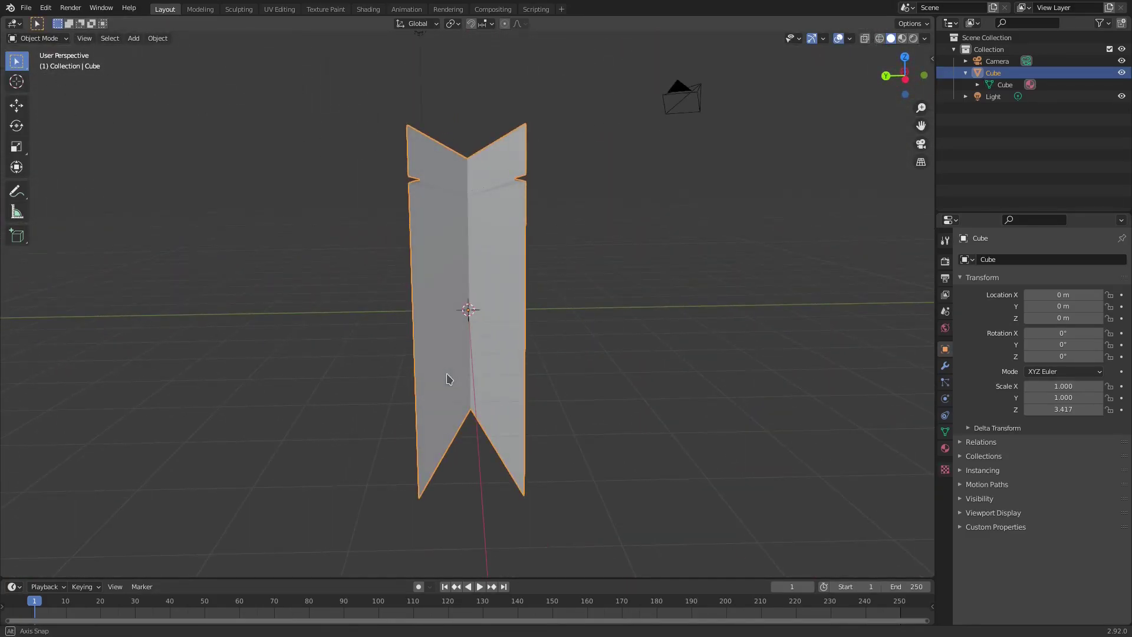